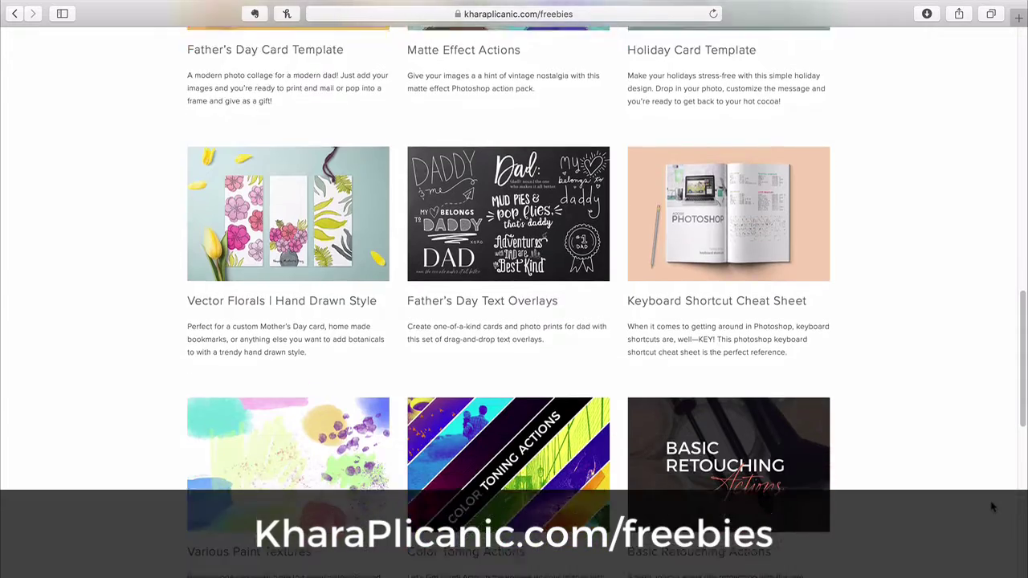
{"action": "scroll", "coordinate": [993, 506], "scroll_direction": "down", "scroll_amount": 2}
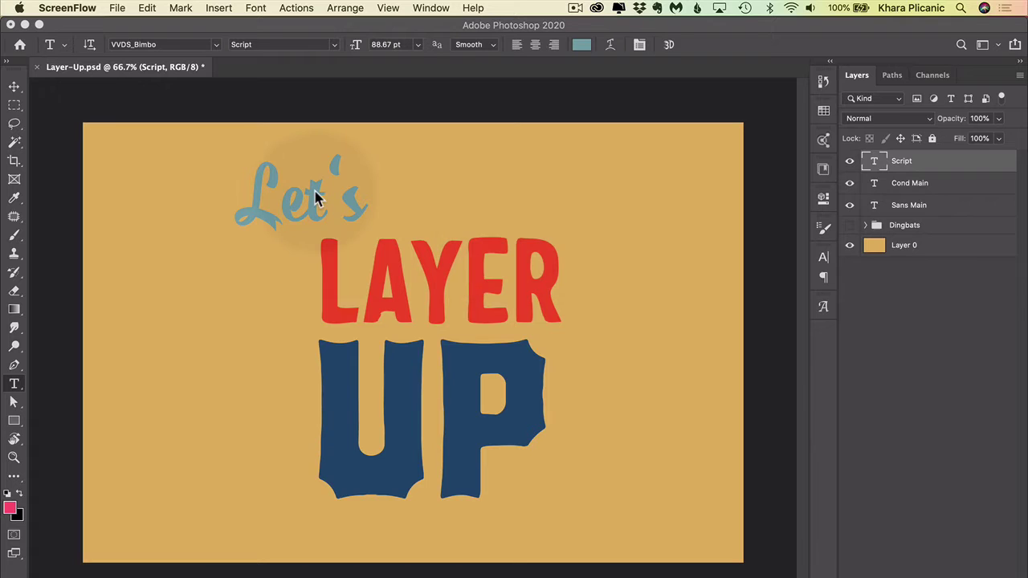
Select the "Let's" text on the Script layer and examine the font styles available in the VVDS_Bimbo family
{"action": "key", "text": "t"}
{"action": "left_click", "coordinate": [721, 104]}
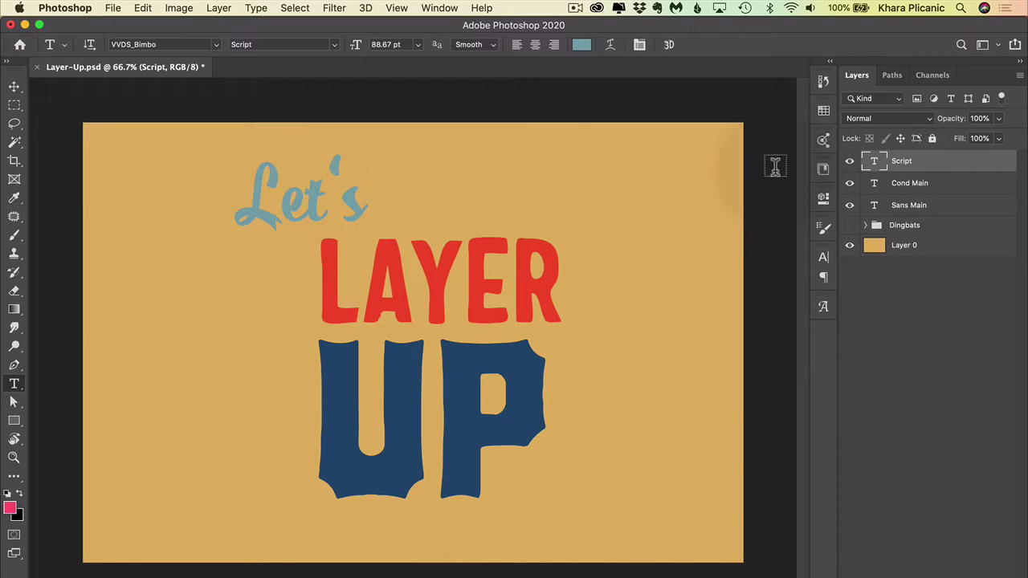
{"action": "double_click", "coordinate": [877, 162]}
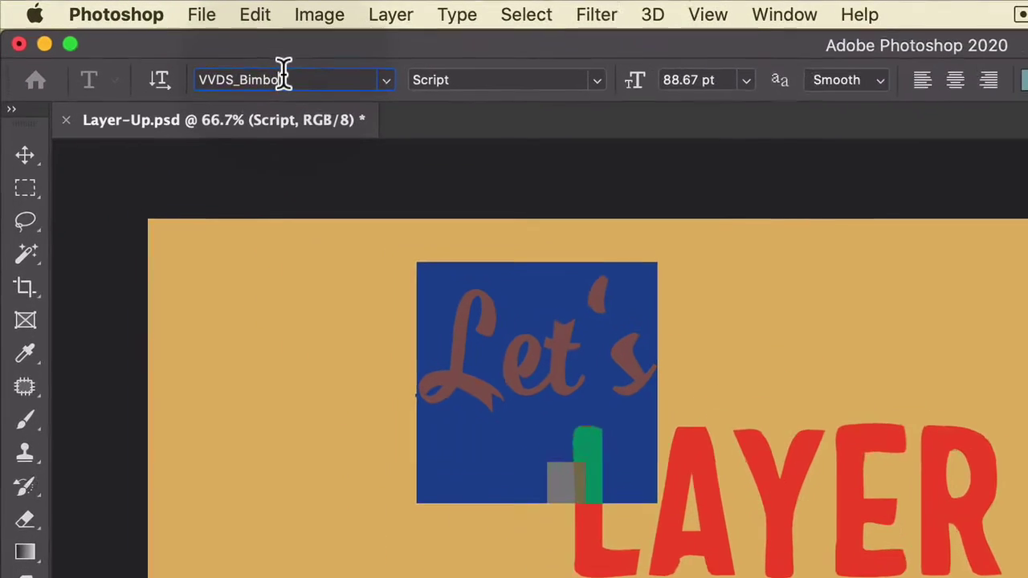
{"action": "double_click", "coordinate": [141, 45]}
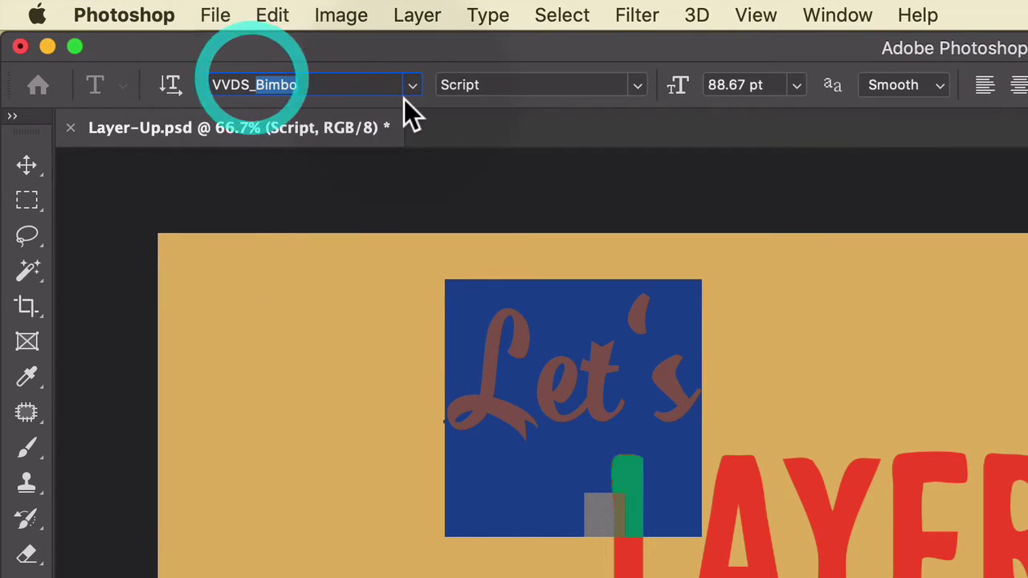
{"action": "left_click", "coordinate": [639, 86]}
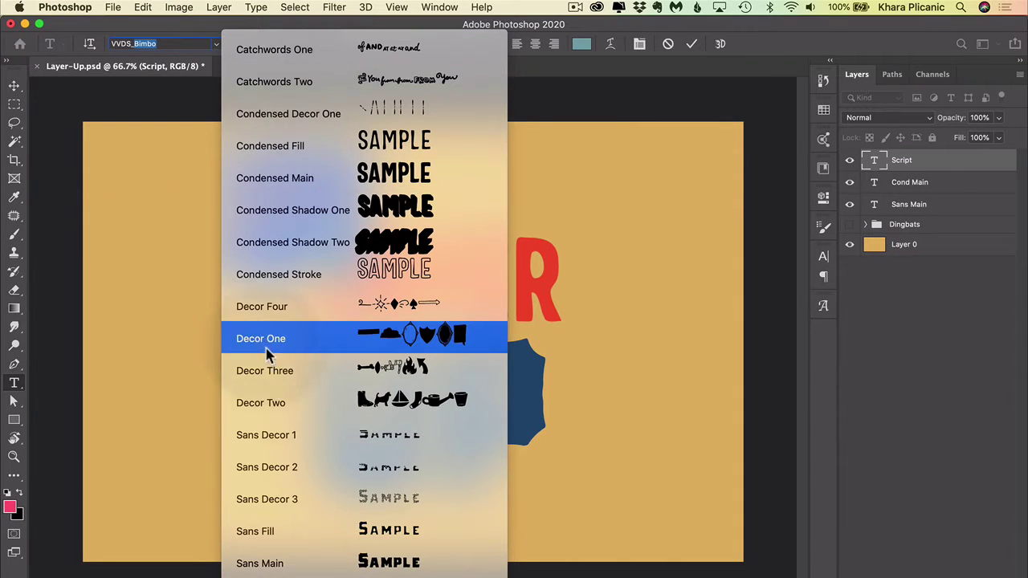
{"action": "scroll", "coordinate": [271, 463], "scroll_direction": "down", "scroll_amount": 7}
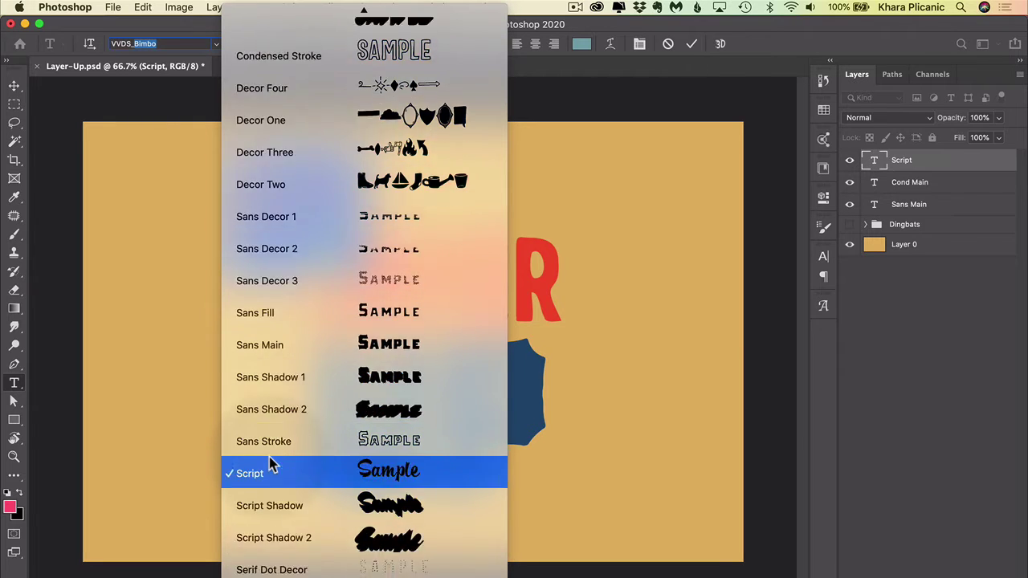
{"action": "scroll", "coordinate": [271, 463], "scroll_direction": "down", "scroll_amount": 5}
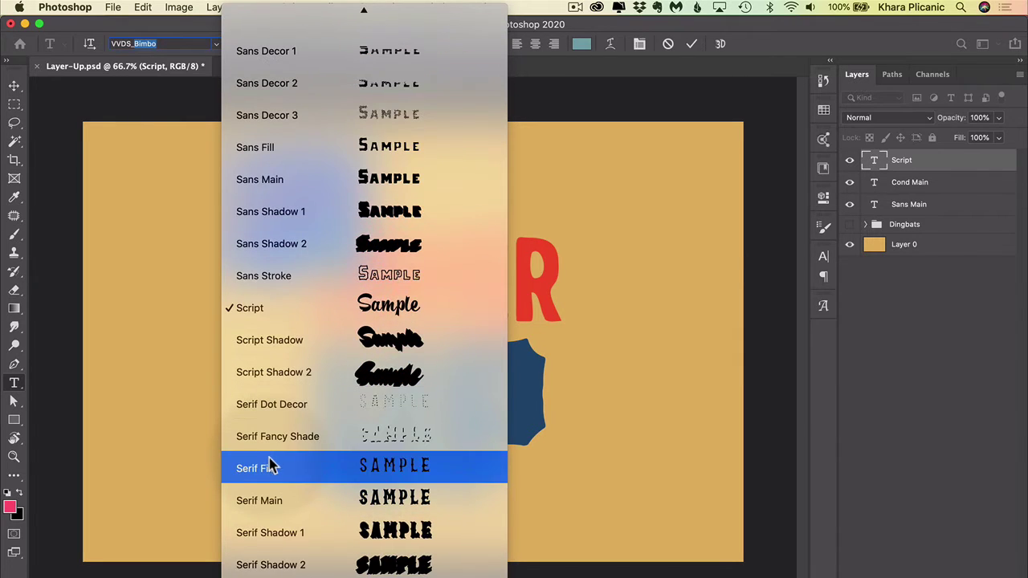
{"action": "scroll", "coordinate": [313, 363], "scroll_direction": "up", "scroll_amount": 4}
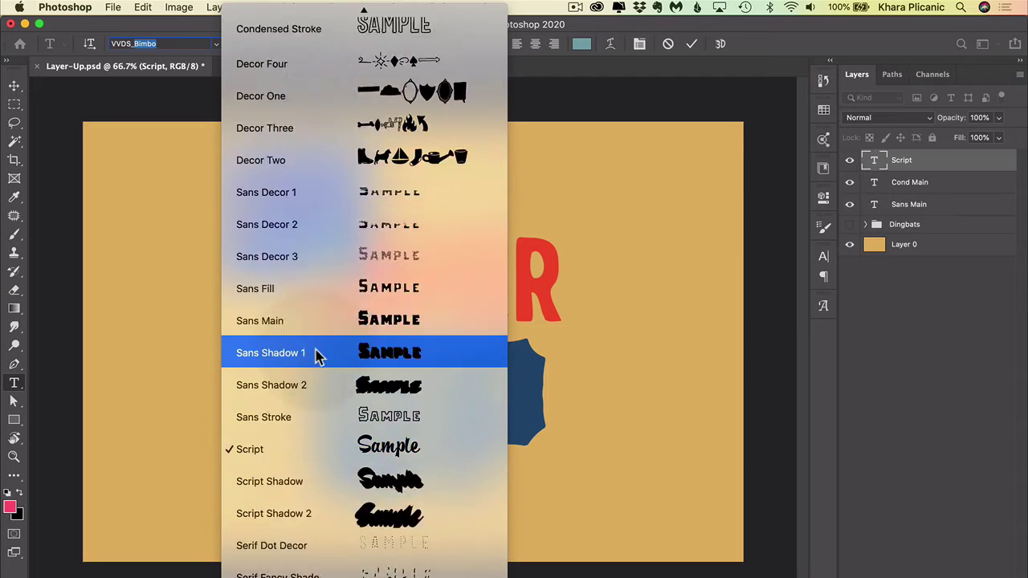
{"action": "scroll", "coordinate": [317, 358], "scroll_direction": "up", "scroll_amount": 7}
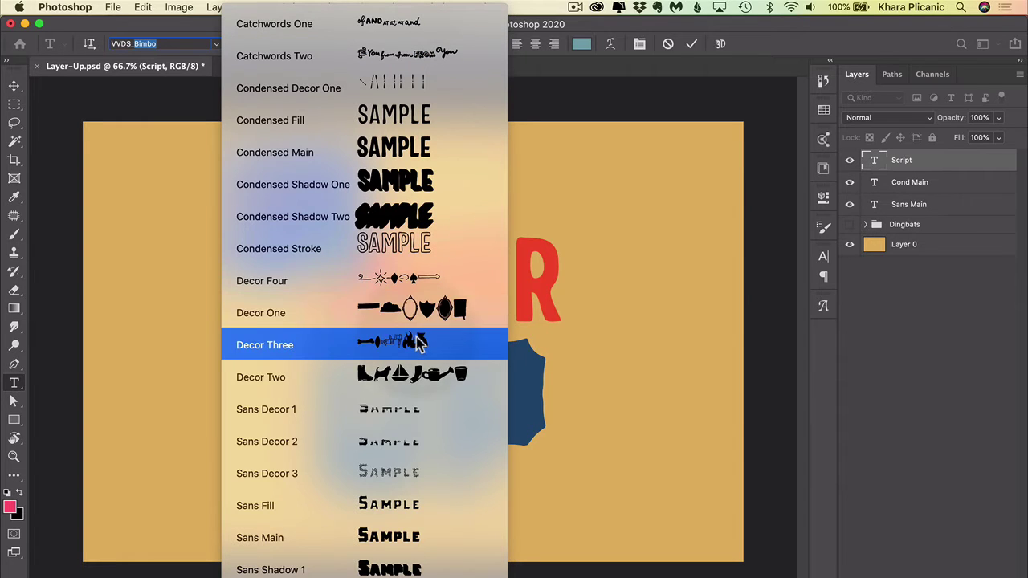
{"action": "scroll", "coordinate": [422, 379], "scroll_direction": "down", "scroll_amount": 10}
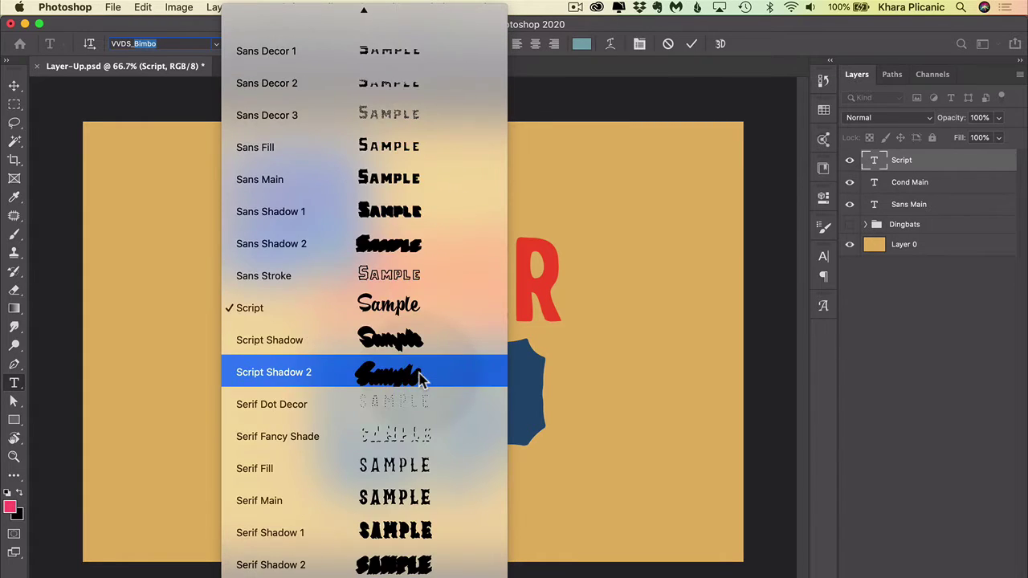
{"action": "scroll", "coordinate": [422, 379], "scroll_direction": "up", "scroll_amount": 10}
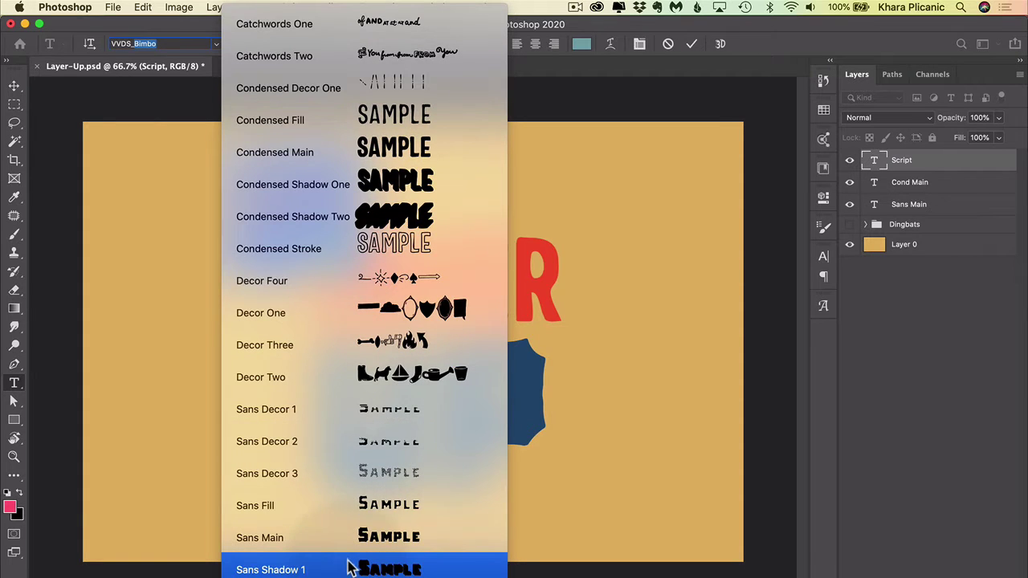
{"action": "scroll", "coordinate": [349, 427], "scroll_direction": "down", "scroll_amount": 10}
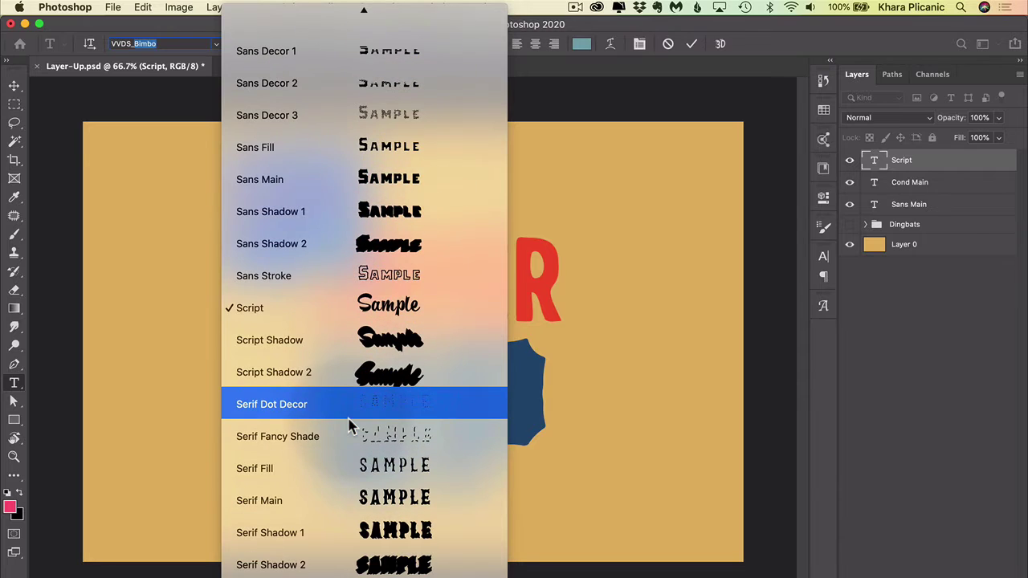
{"action": "scroll", "coordinate": [348, 427], "scroll_direction": "up", "scroll_amount": 10}
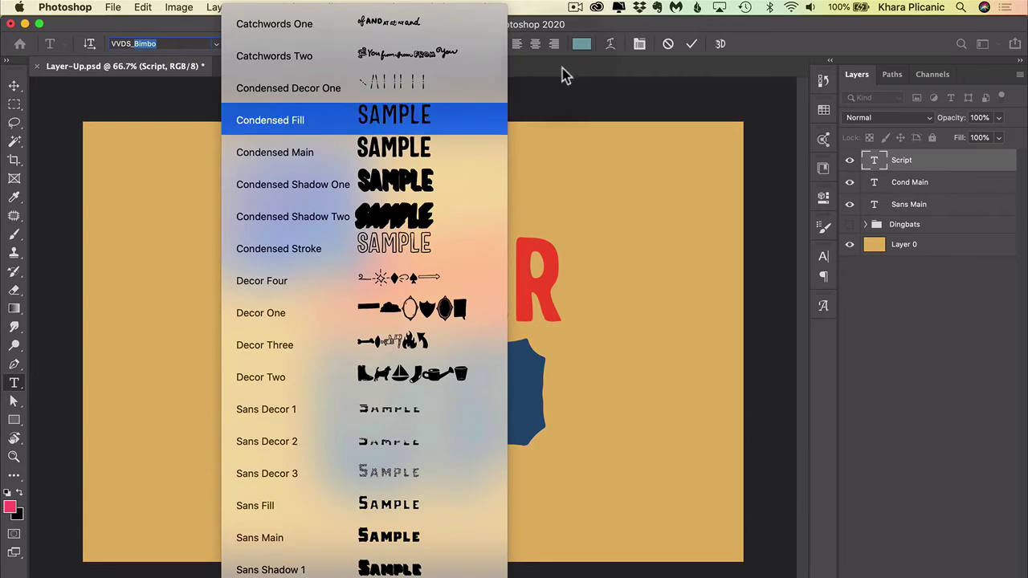
{"action": "left_click", "coordinate": [707, 27]}
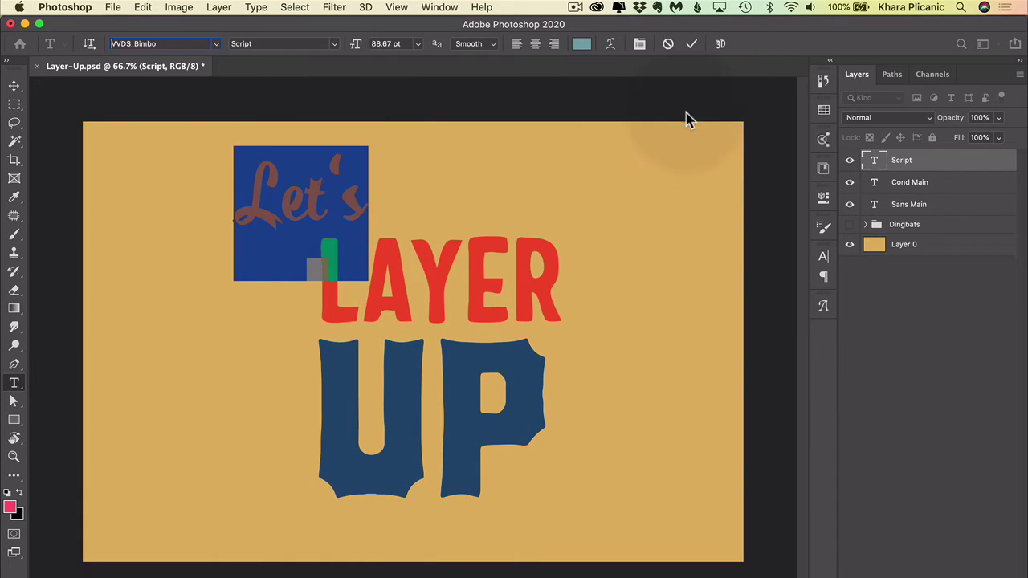
{"action": "left_click", "coordinate": [361, 172]}
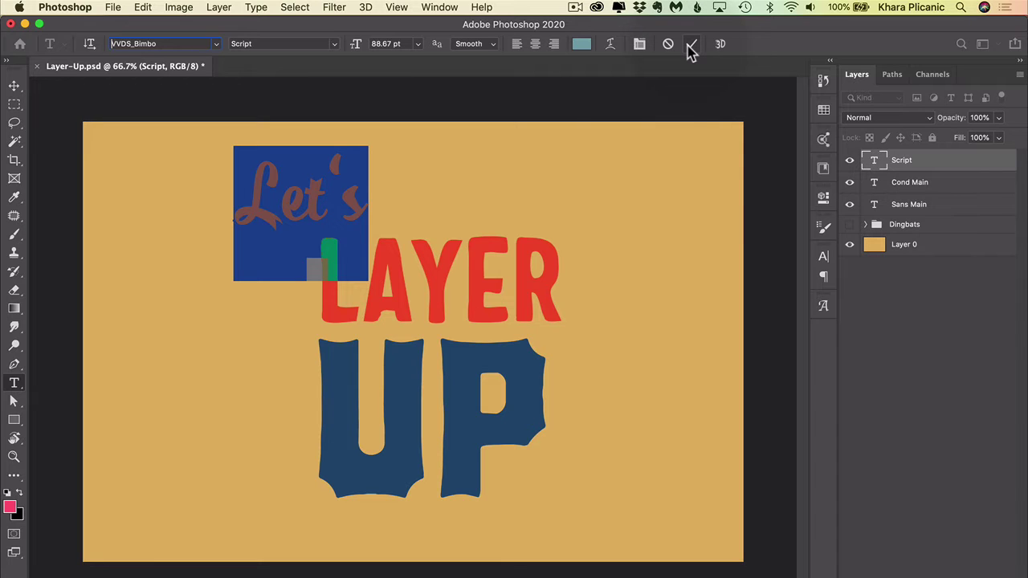
Duplicate the Script text layer
{"action": "left_click", "coordinate": [901, 161]}
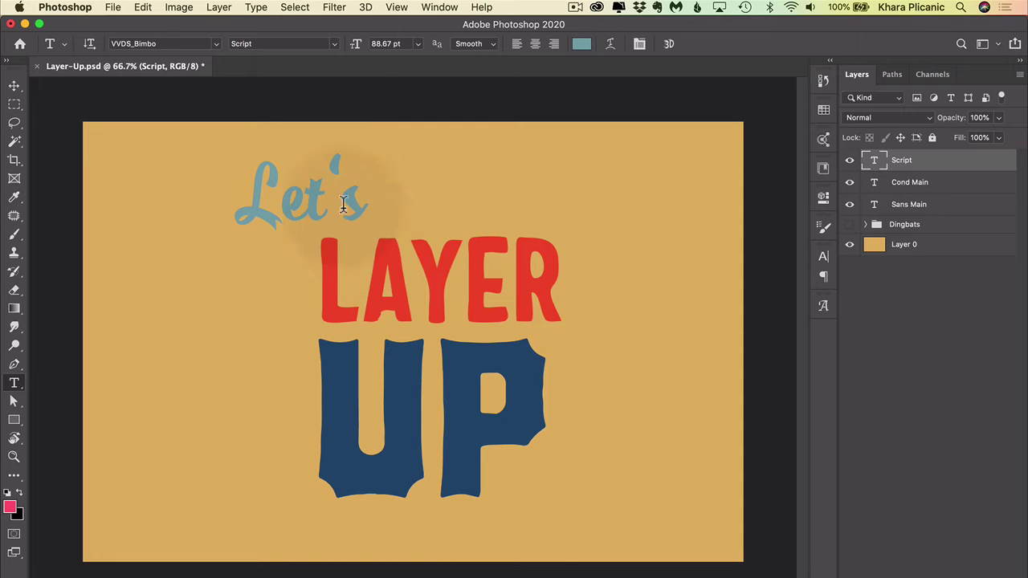
{"action": "left_click", "coordinate": [272, 43]}
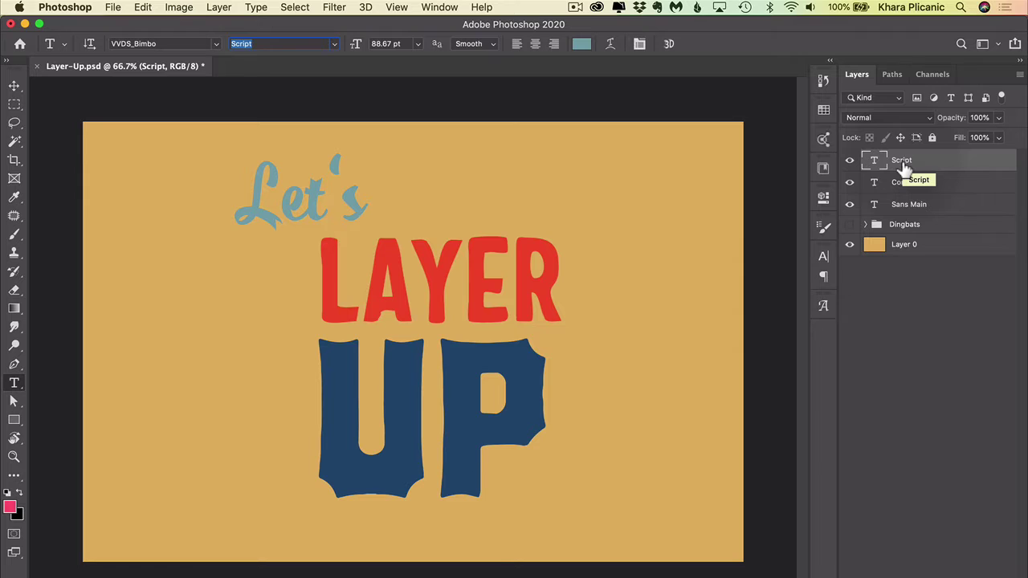
{"action": "key", "text": "super"}
{"action": "key", "text": "super+j"}
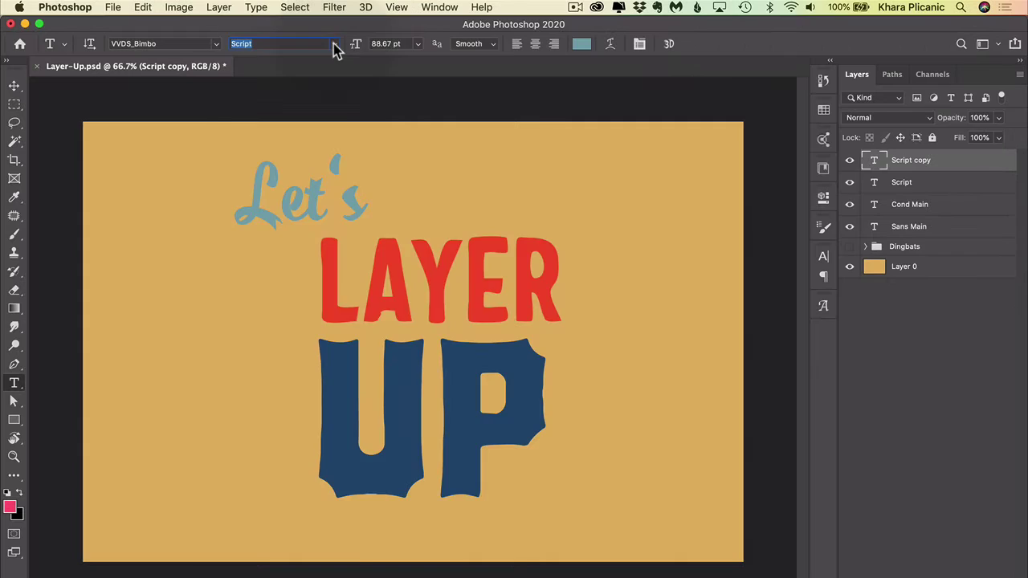
Set the font style of the duplicated "Let's" text layer to Script Shadow
{"action": "left_click", "coordinate": [332, 45]}
{"action": "scroll", "coordinate": [297, 353], "scroll_direction": "down", "scroll_amount": 2}
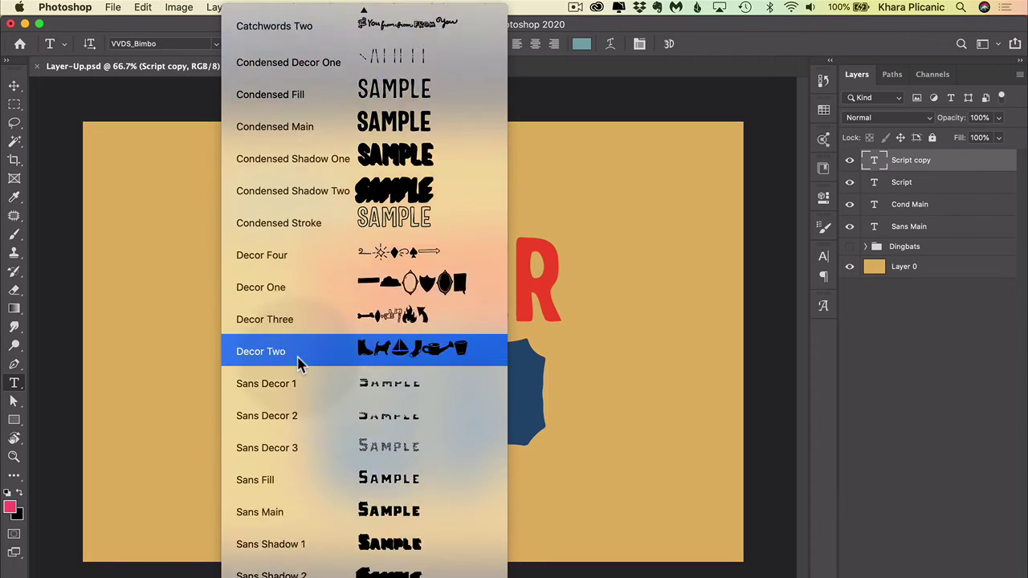
{"action": "scroll", "coordinate": [297, 364], "scroll_direction": "down", "scroll_amount": 5}
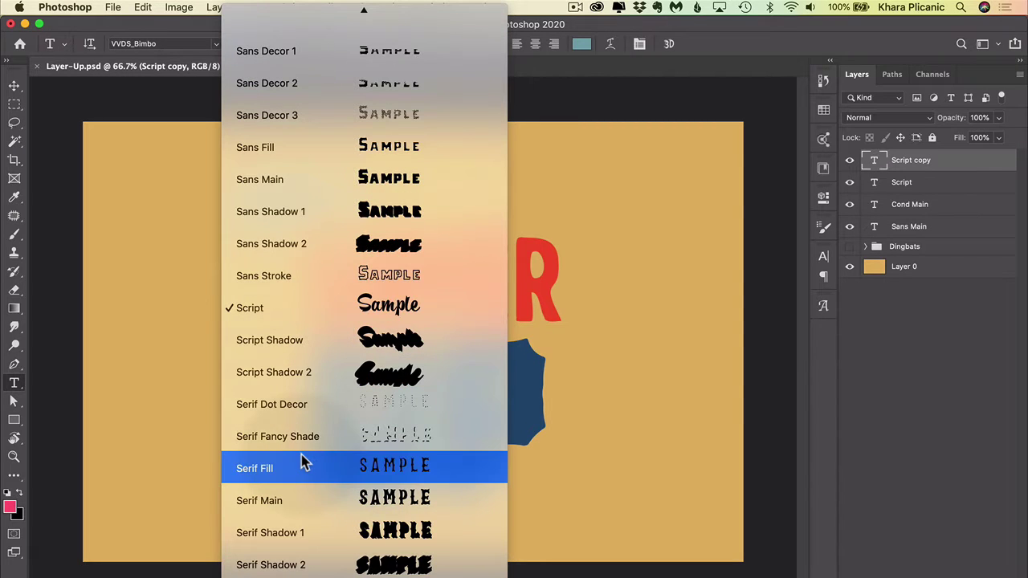
{"action": "left_click", "coordinate": [320, 341]}
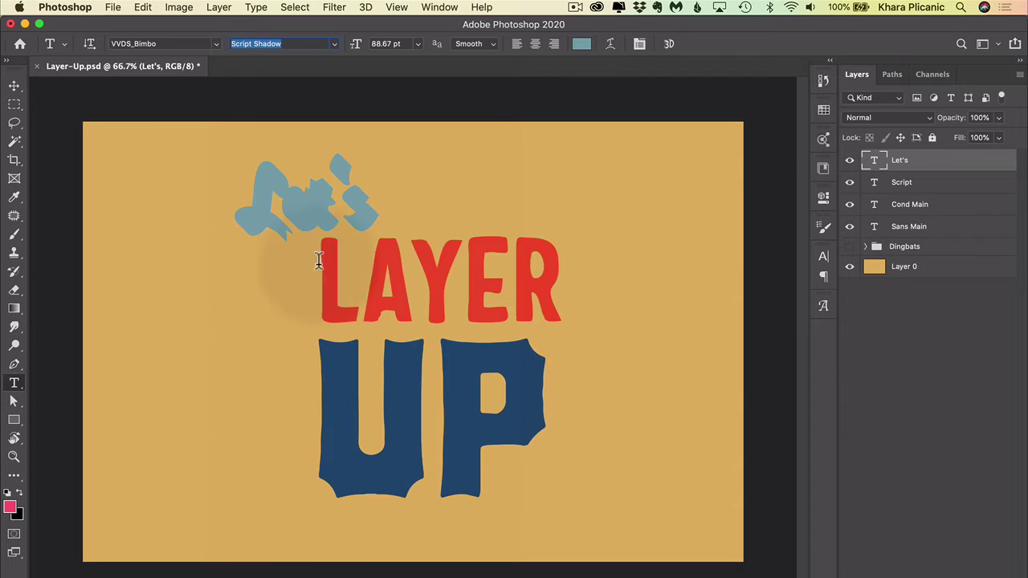
Compare the two "Let's" layers by toggling their visibility, and hide the original Script layer
{"action": "left_click", "coordinate": [849, 160]}
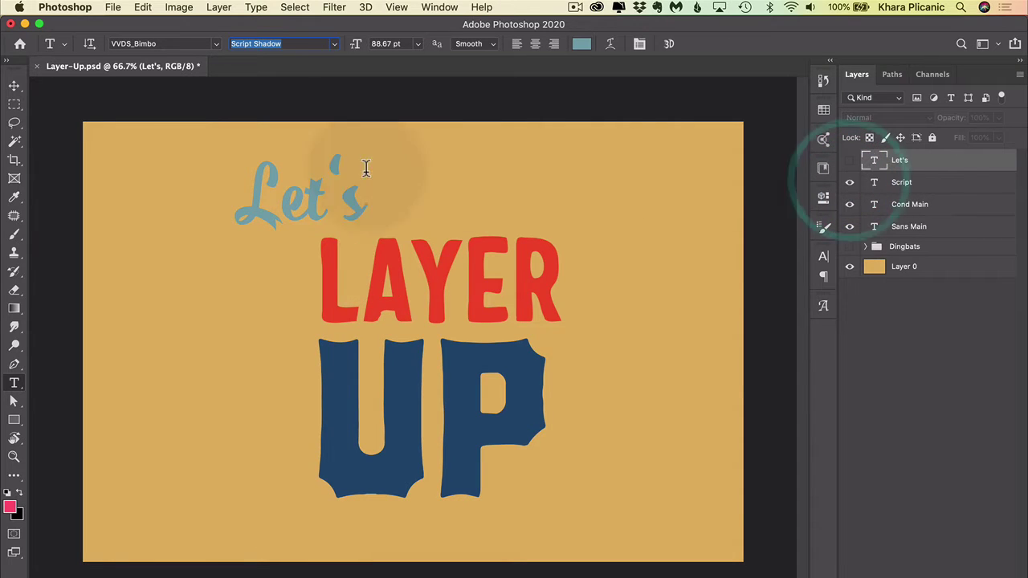
{"action": "left_click", "coordinate": [849, 182]}
{"action": "left_click", "coordinate": [849, 160]}
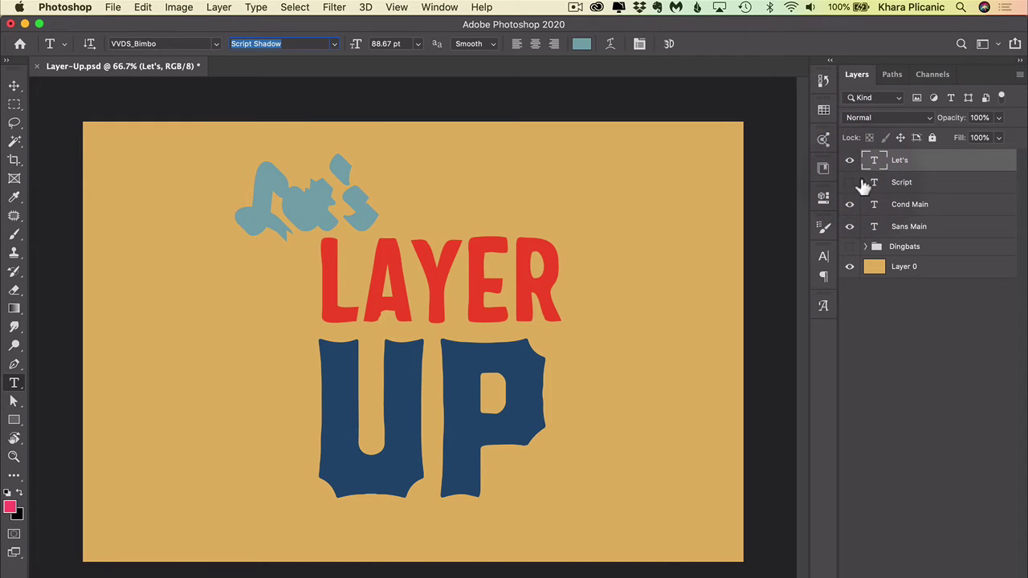
Rename the duplicated "Let's" layer as Script Shadow
{"action": "double_click", "coordinate": [900, 160]}
{"action": "type", "text": "Scri"}
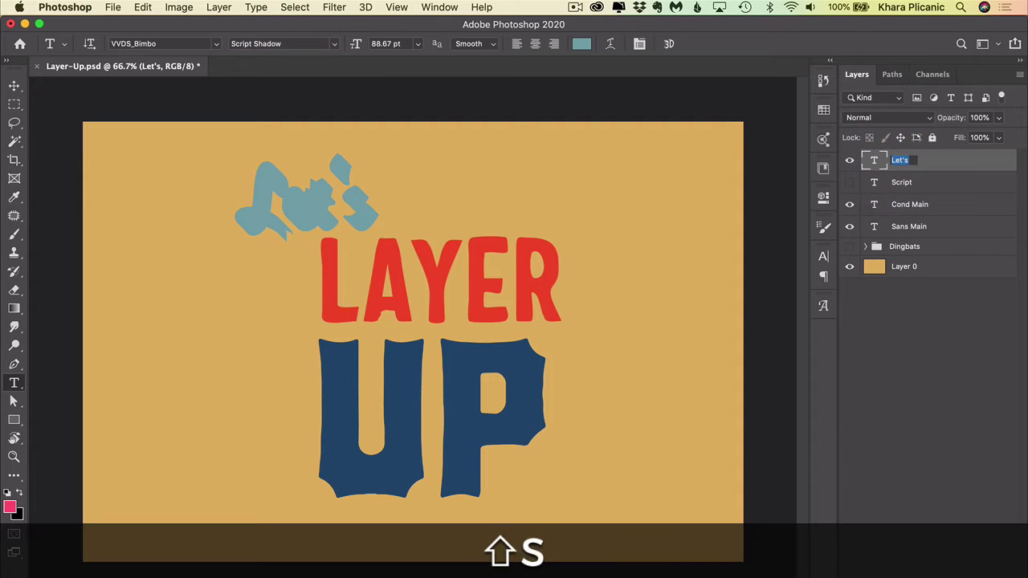
{"action": "type", "text": "p"}
{"action": "key", "text": "BackSpace"}
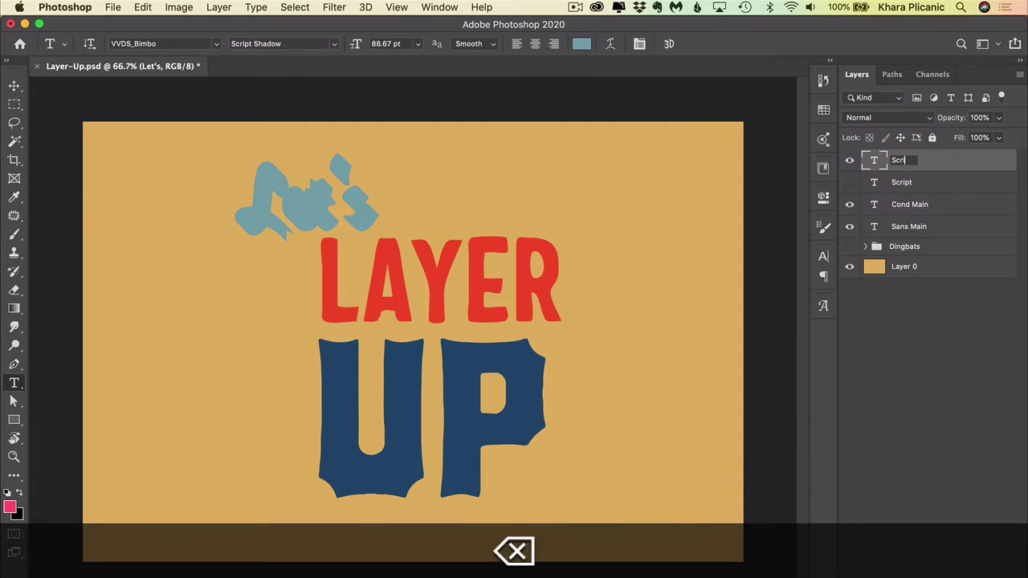
{"action": "type", "text": "pt Shadow"}
{"action": "key", "text": "Return"}
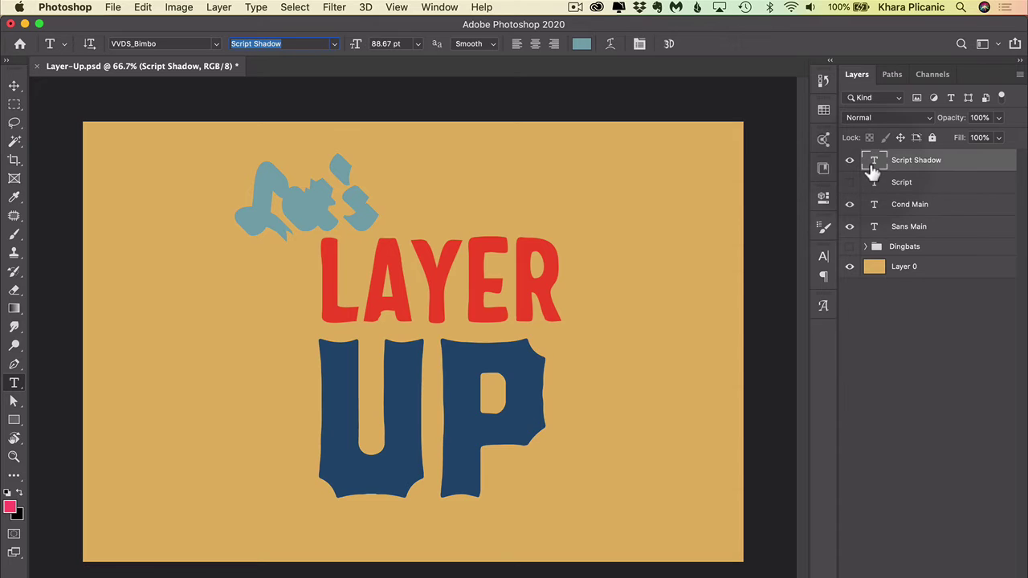
Recolor the Script Shadow text with the dark blue swatch from the Layer Up group
{"action": "left_click", "coordinate": [824, 110]}
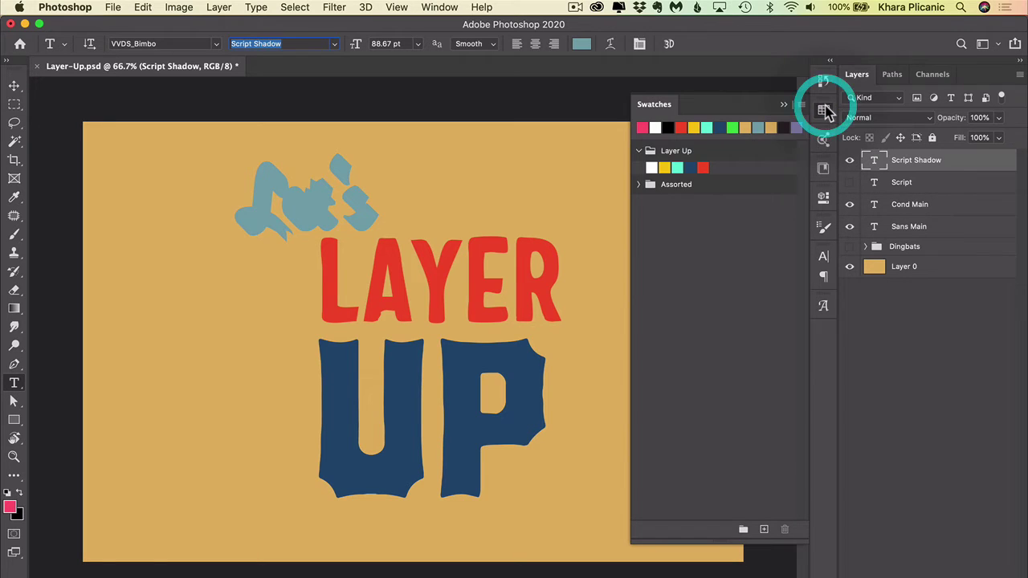
{"action": "left_click", "coordinate": [691, 167]}
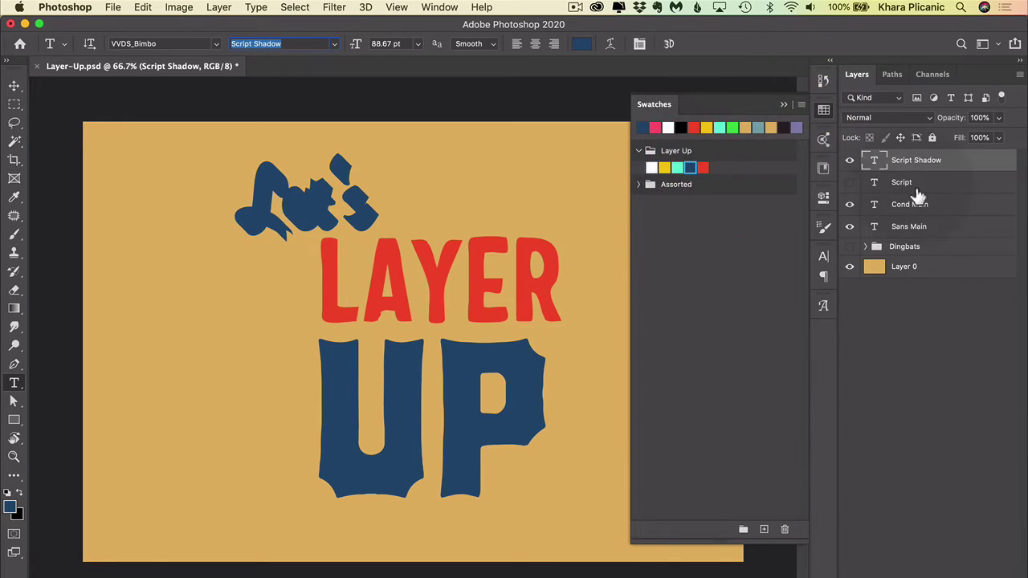
Show the Script layer again and move the Script Shadow layer directly below it in the layer stack
{"action": "left_click", "coordinate": [850, 183]}
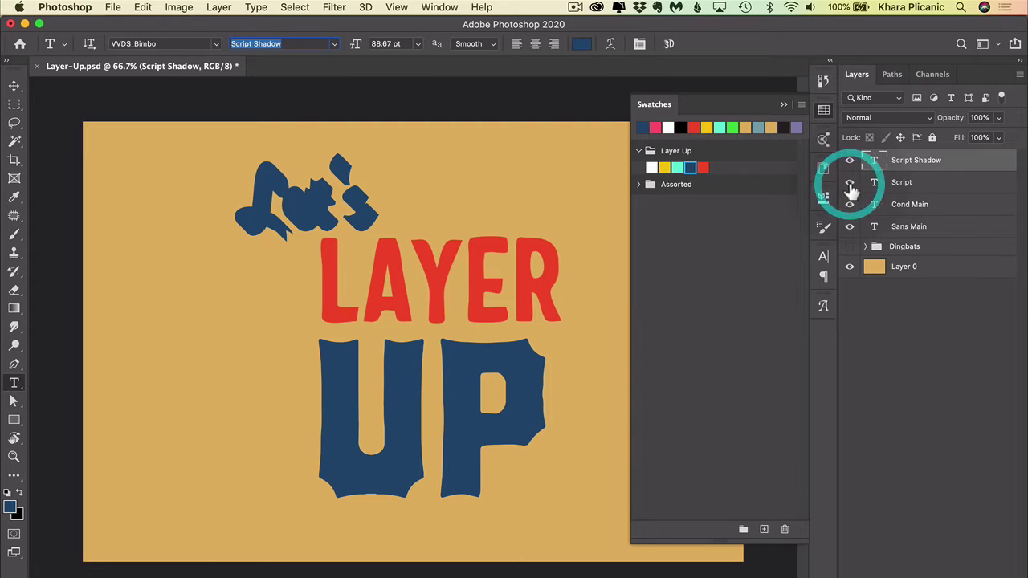
{"action": "left_click", "coordinate": [901, 183]}
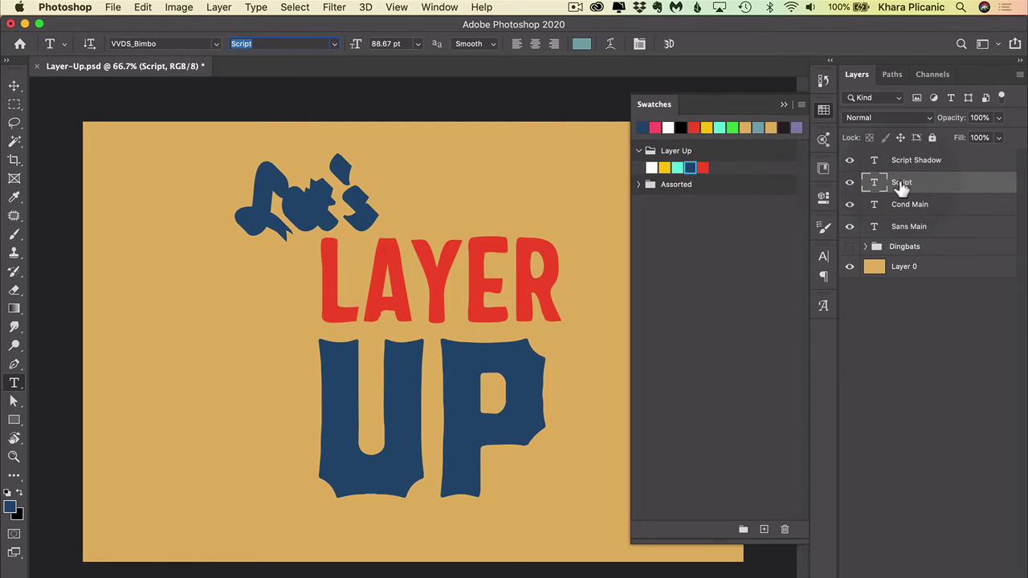
{"action": "left_click", "coordinate": [926, 160]}
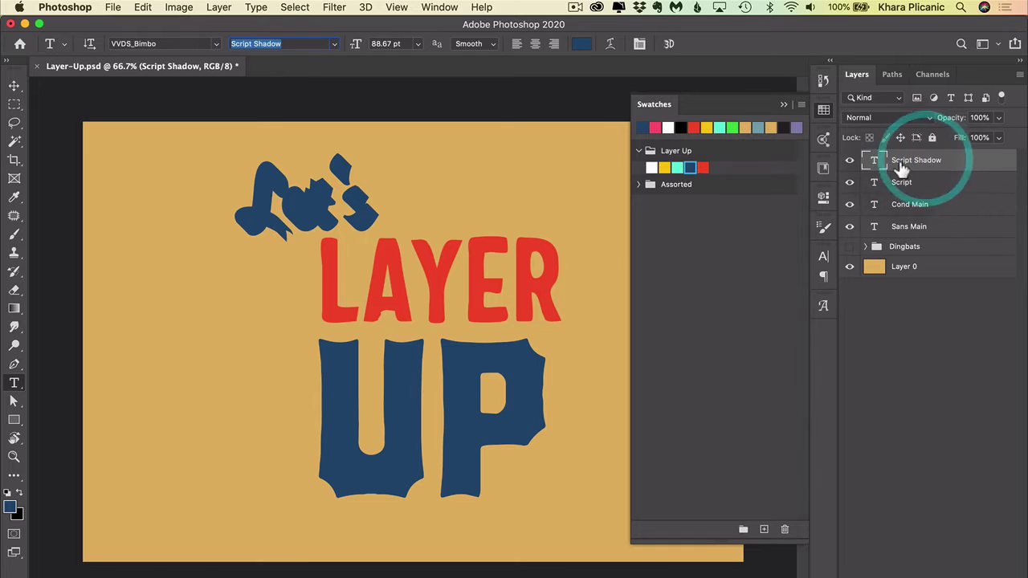
{"action": "left_click_drag", "start_coordinate": [930, 160], "coordinate": [932, 191]}
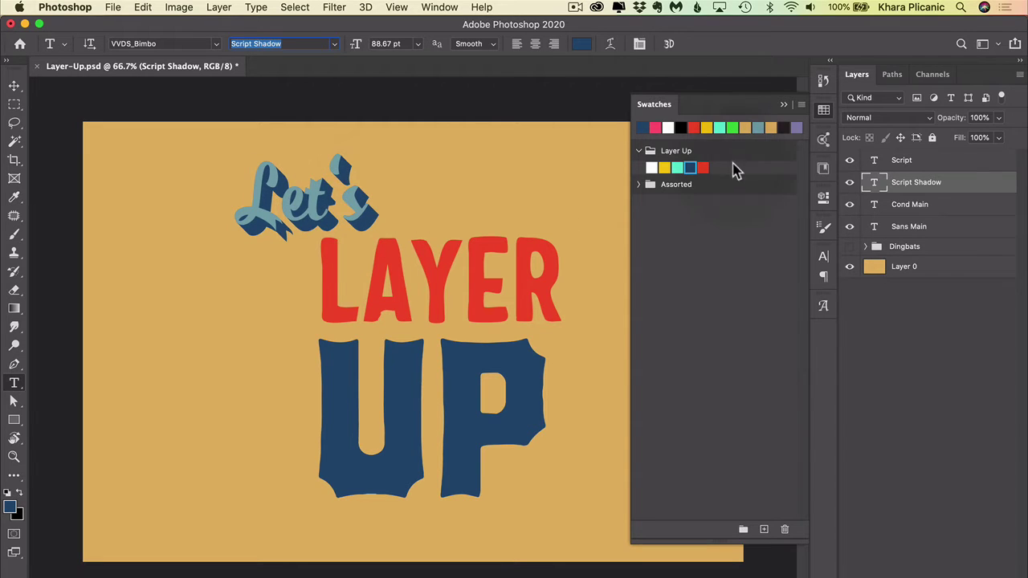
{"action": "left_click", "coordinate": [786, 105]}
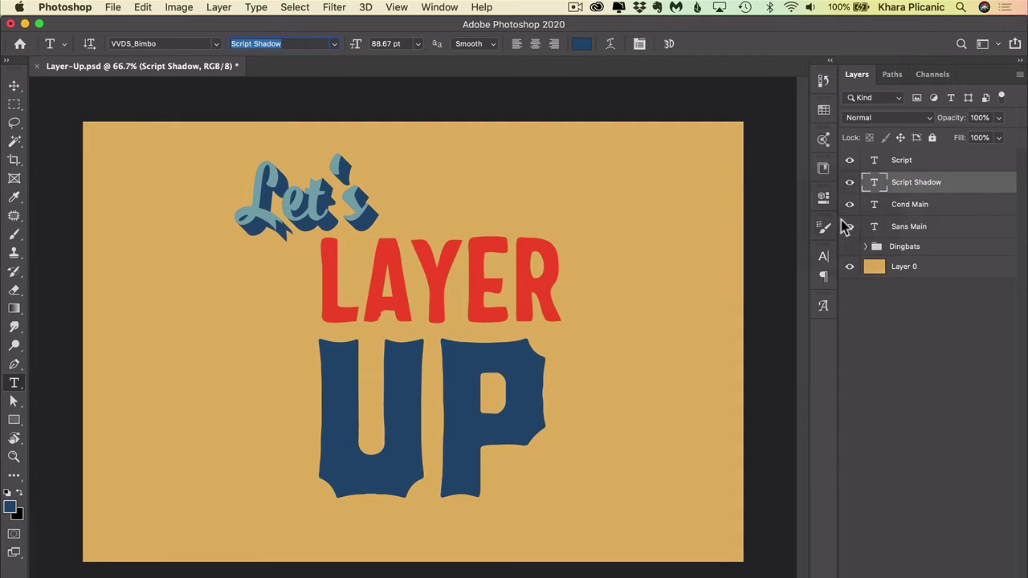
Duplicate the Cond Main layer and set the copy's font style to Condensed Stroke
{"action": "left_click", "coordinate": [916, 205]}
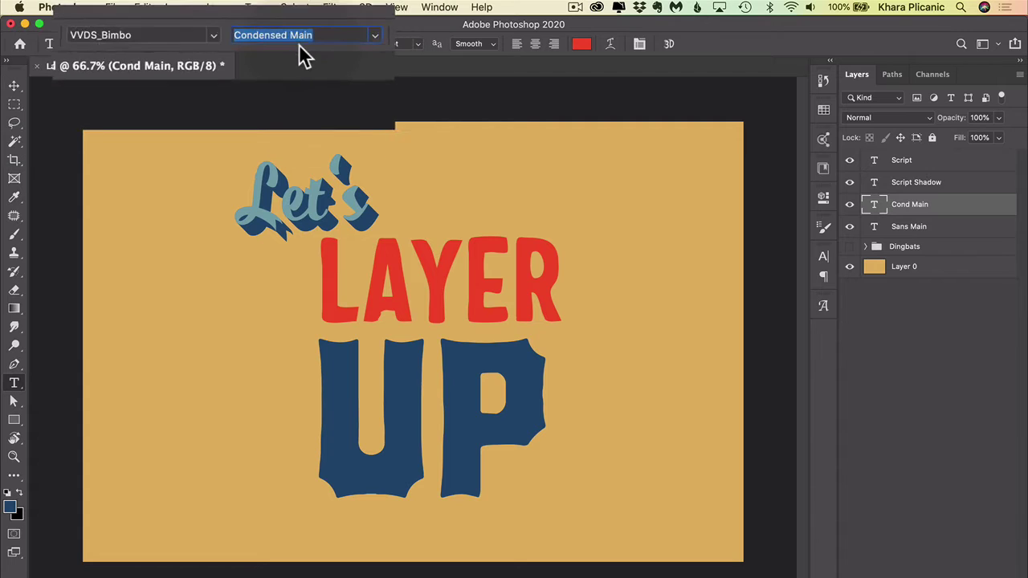
{"action": "left_click", "coordinate": [918, 207]}
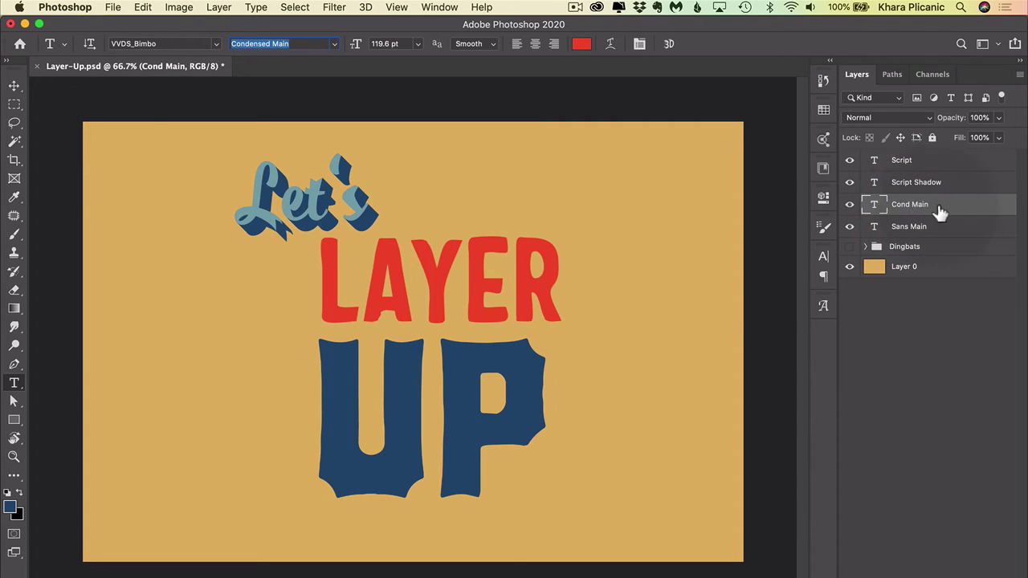
{"action": "key", "text": "super+j"}
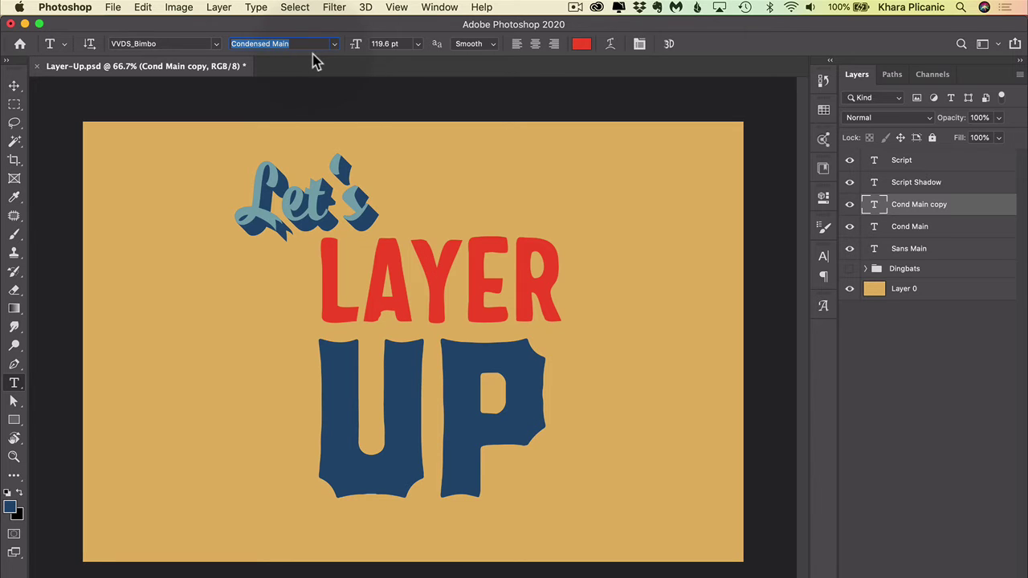
{"action": "left_click", "coordinate": [331, 42]}
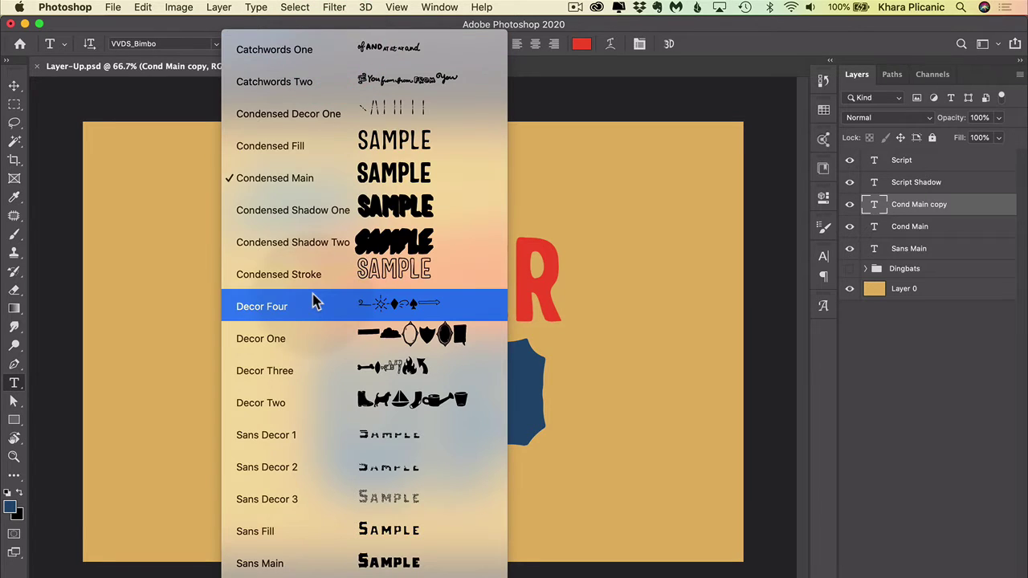
{"action": "scroll", "coordinate": [315, 301], "scroll_direction": "down", "scroll_amount": 1}
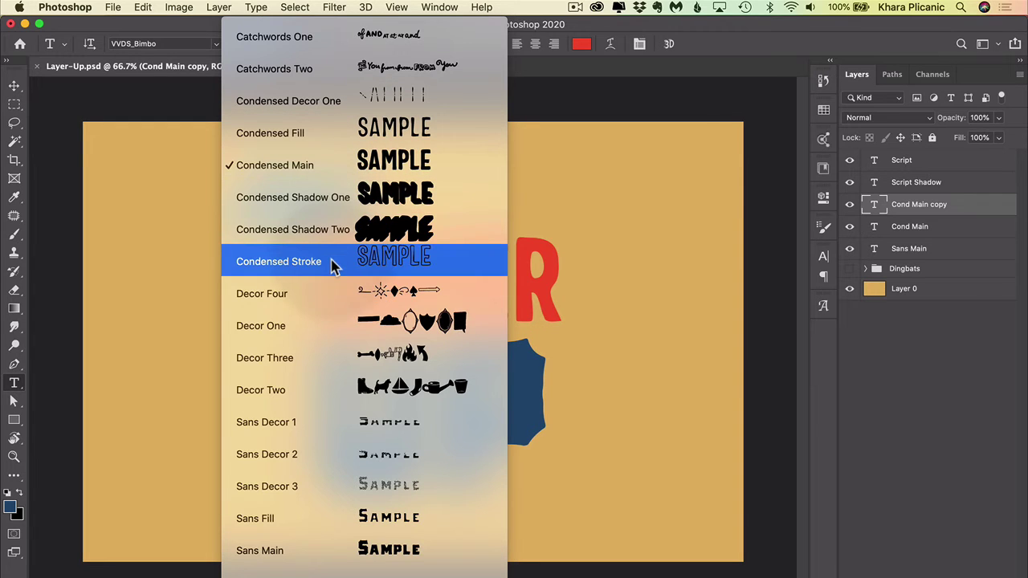
{"action": "left_click", "coordinate": [398, 263]}
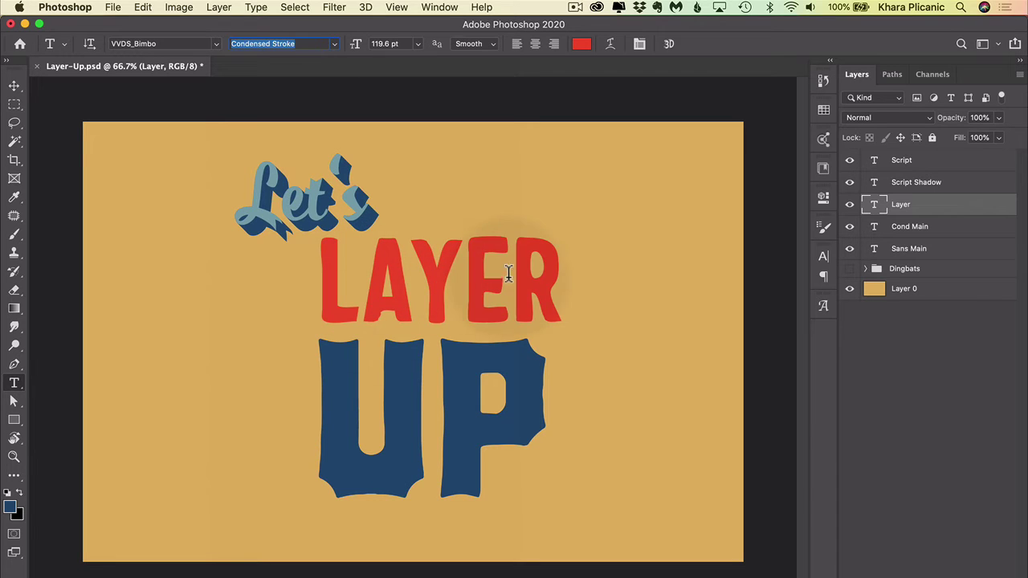
Rename the duplicated "LAYER" text layer as Cond Stroke and recolor it with the white swatch from the Layer Up group
{"action": "double_click", "coordinate": [900, 204]}
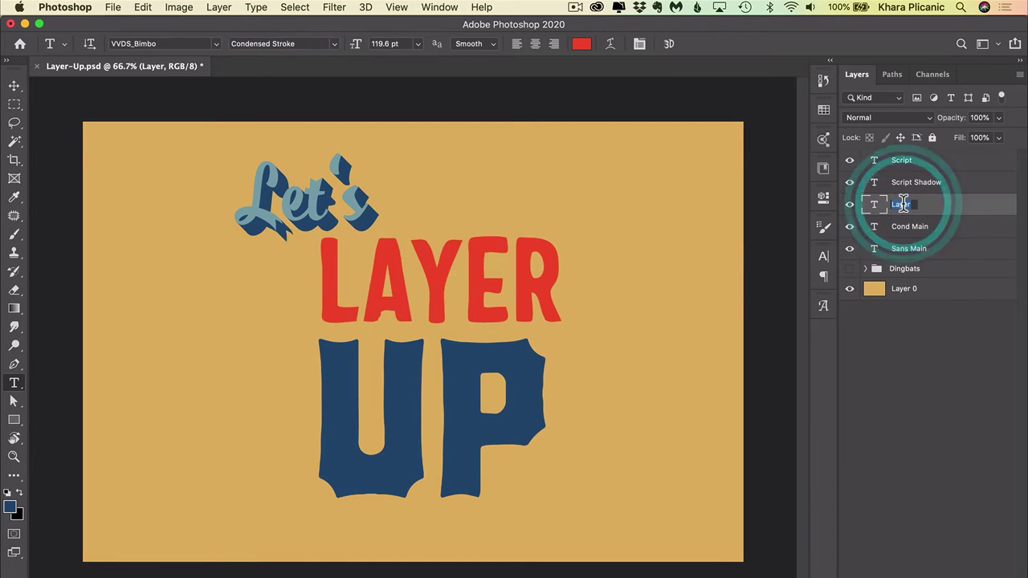
{"action": "type", "text": "Cond Stroke"}
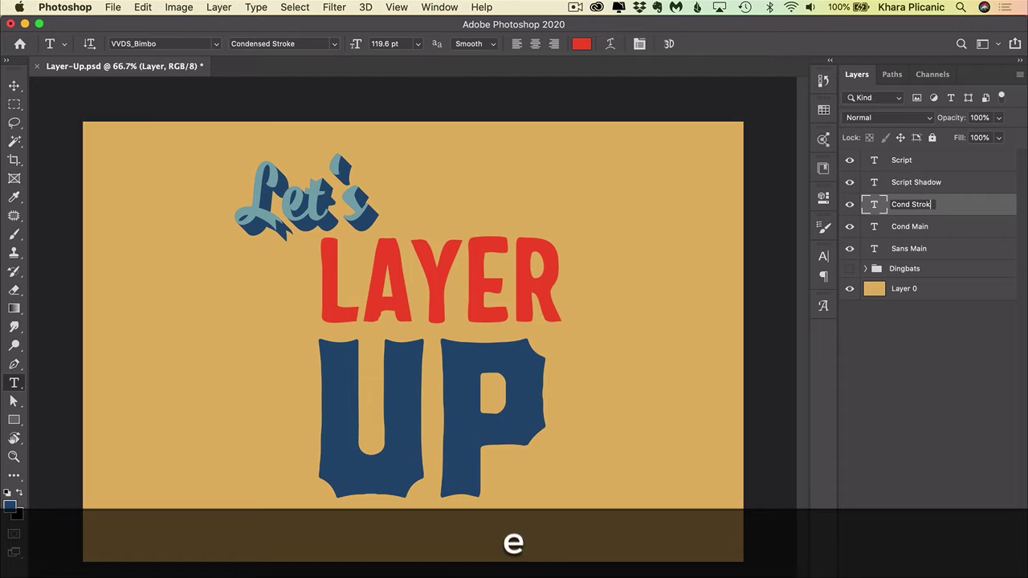
{"action": "key", "text": "Return"}
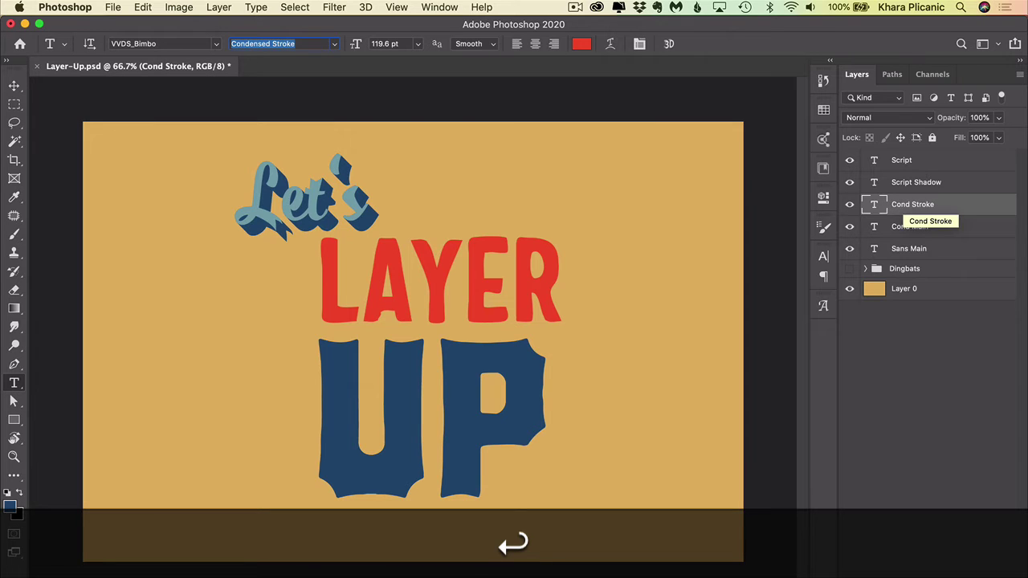
{"action": "left_click", "coordinate": [825, 111]}
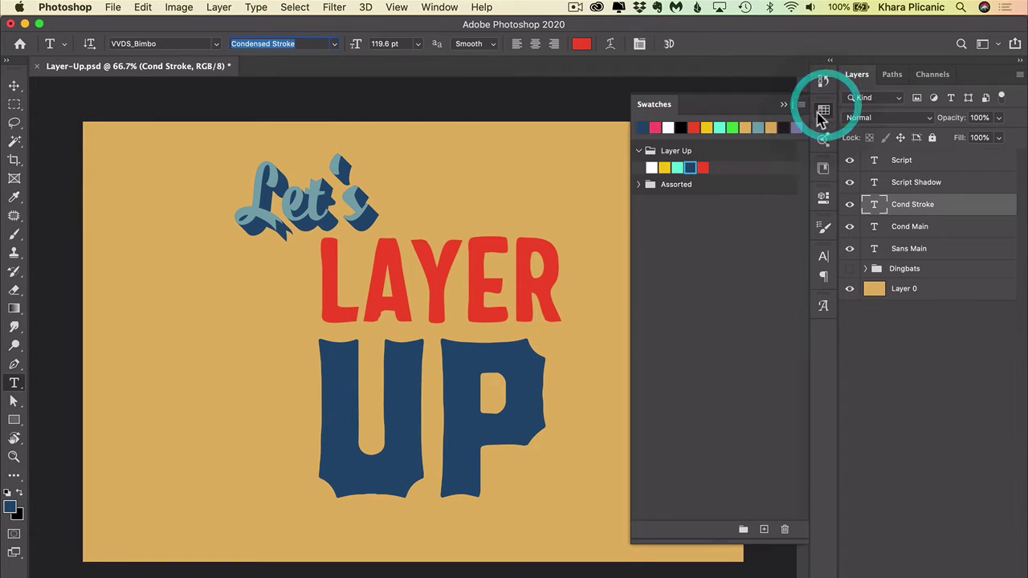
{"action": "left_click", "coordinate": [651, 167]}
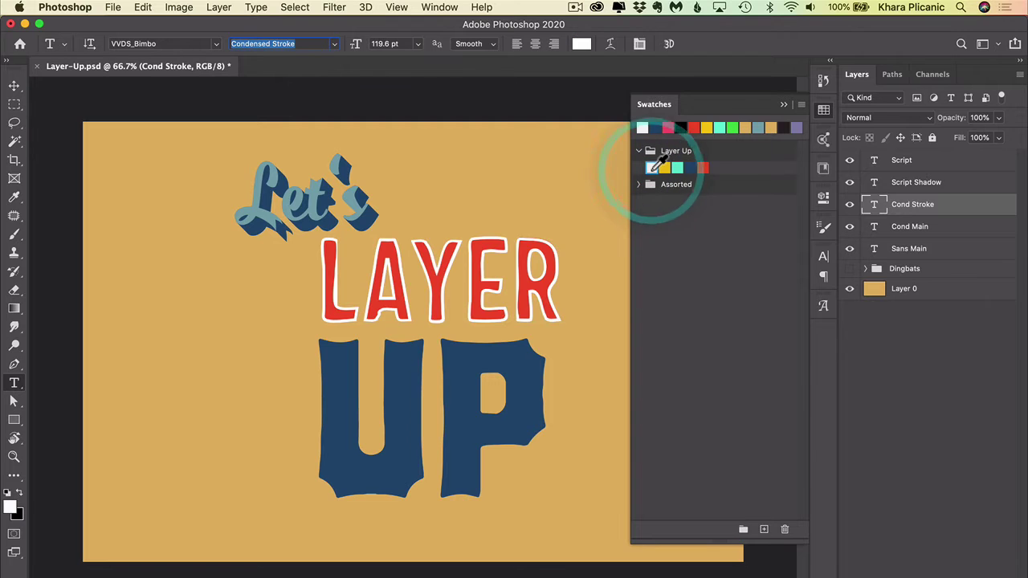
Compare the Cond Main and Cond Stroke layers by toggling their visibility, leaving both shown
{"action": "left_click", "coordinate": [907, 223]}
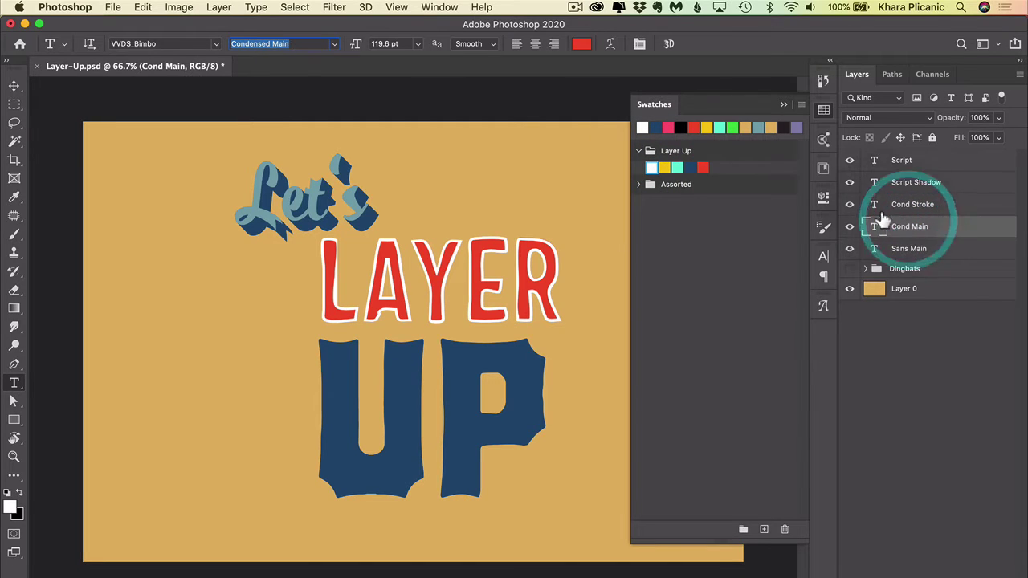
{"action": "left_click", "coordinate": [874, 205]}
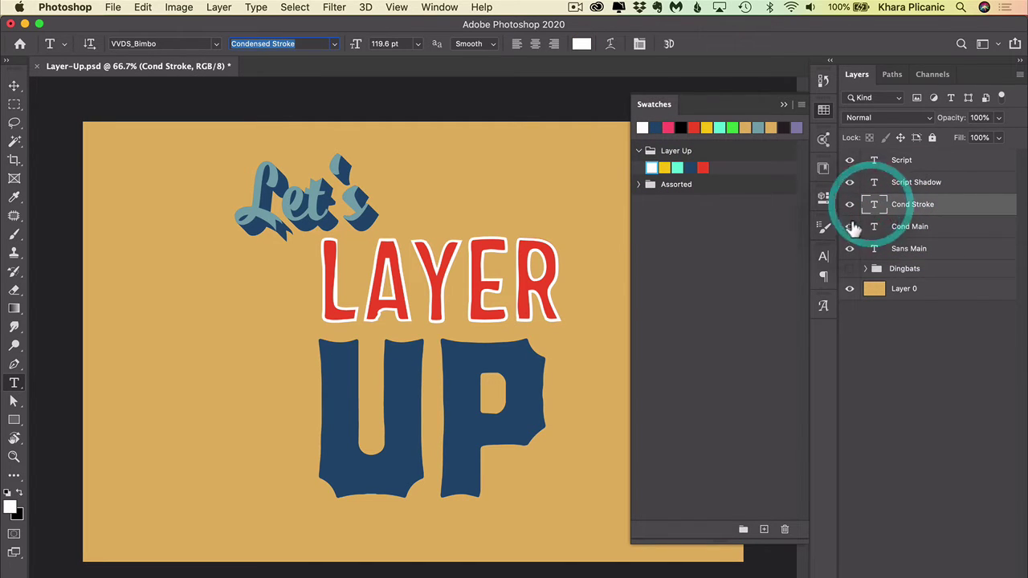
{"action": "left_click", "coordinate": [922, 229]}
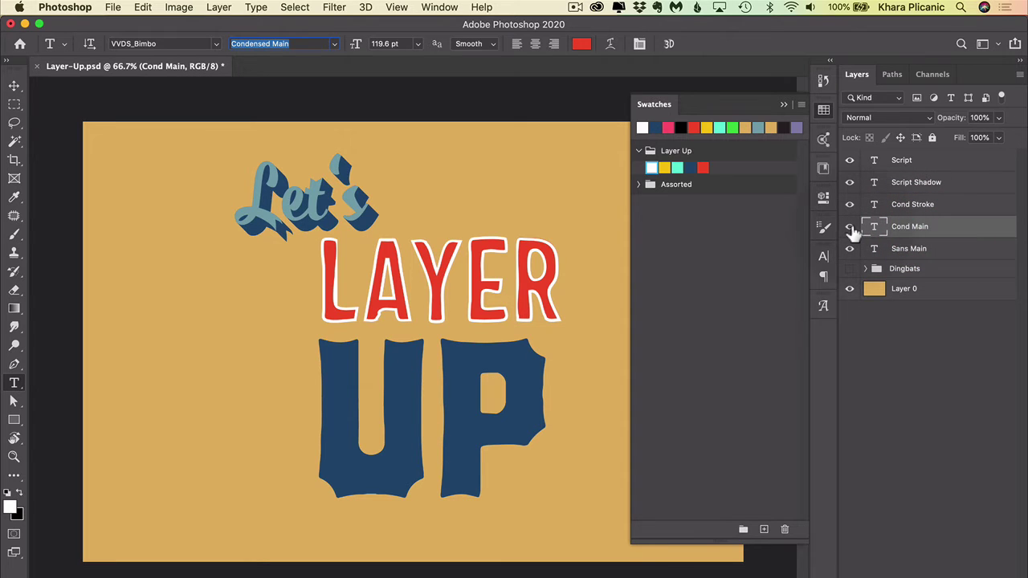
{"action": "left_click", "coordinate": [851, 227]}
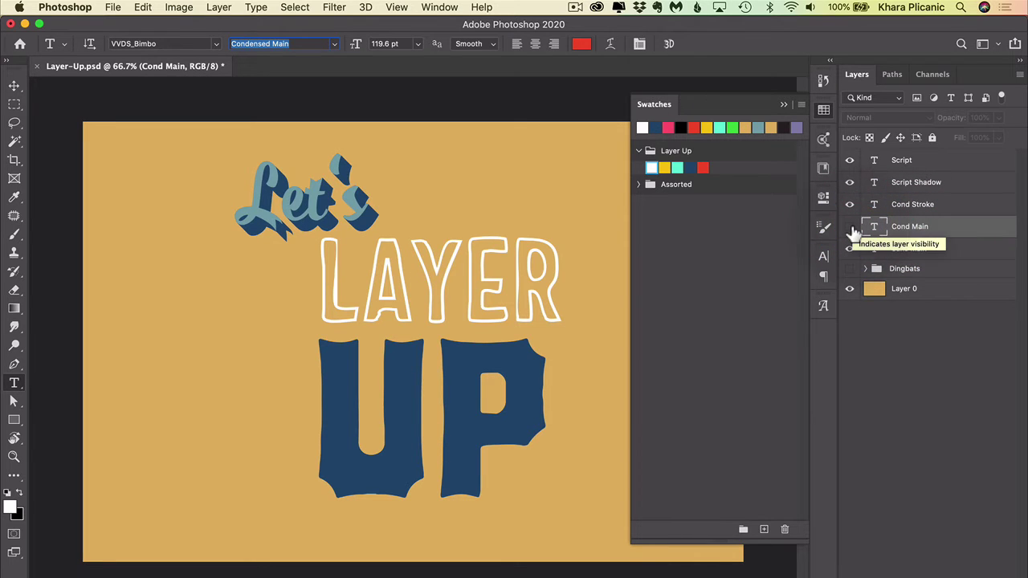
{"action": "left_click", "coordinate": [924, 205]}
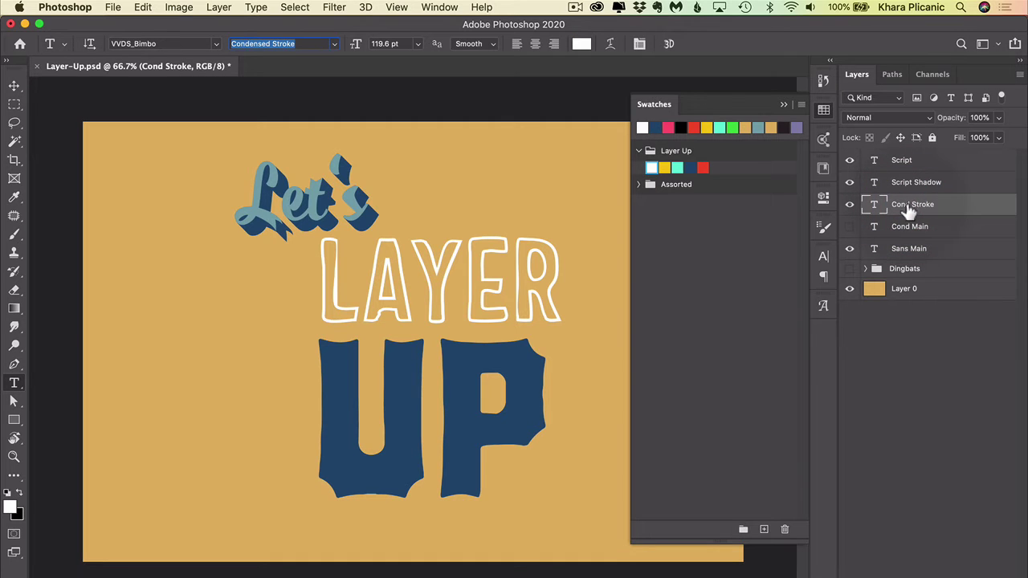
{"action": "left_click", "coordinate": [849, 205]}
{"action": "left_click", "coordinate": [850, 227]}
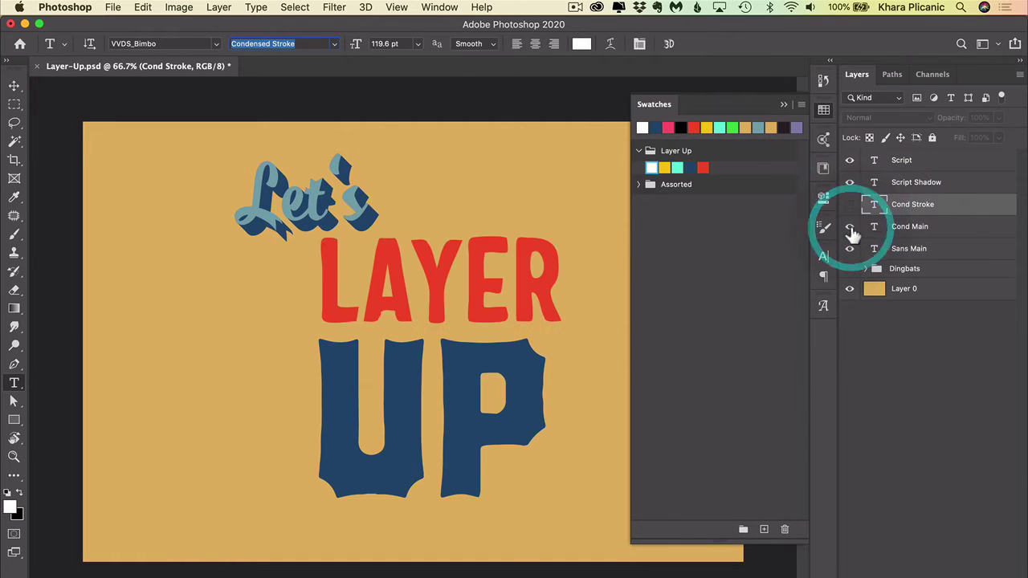
{"action": "left_click", "coordinate": [850, 205]}
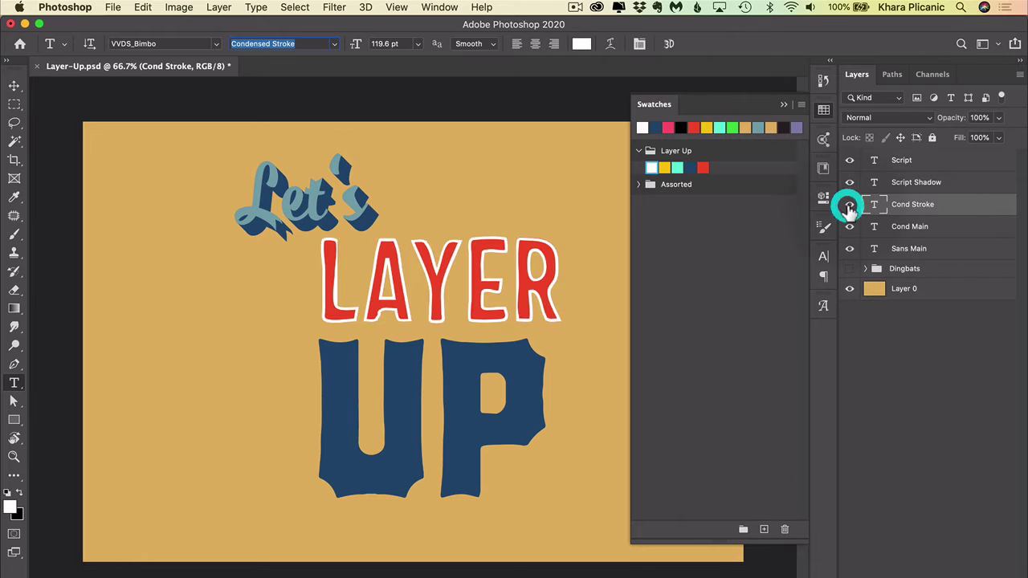
{"action": "left_click", "coordinate": [850, 206]}
{"action": "left_click", "coordinate": [850, 205]}
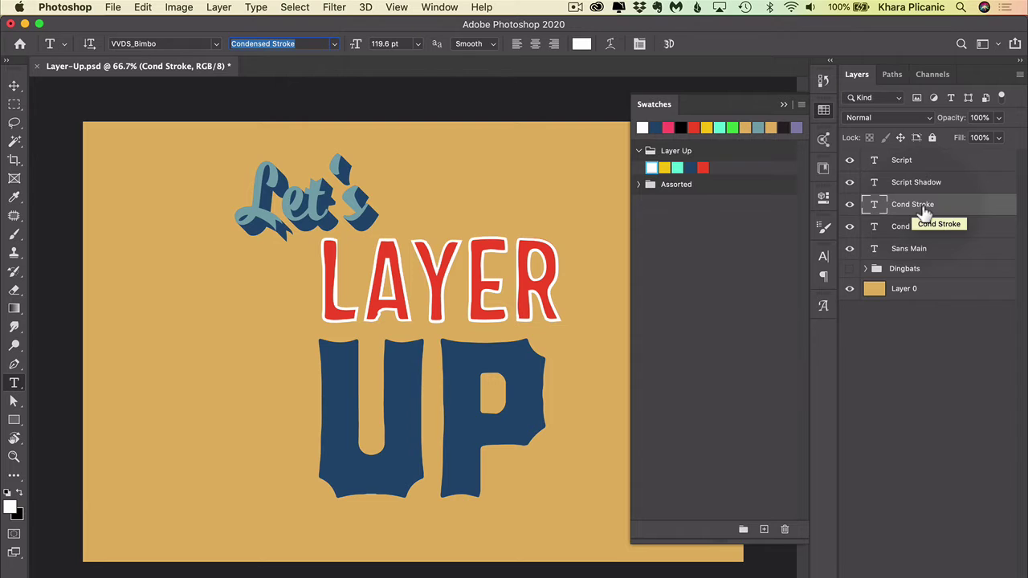
Duplicate the Cond Stroke layer and set the copy's font style to Condensed Decor One
{"action": "key", "text": "super+j"}
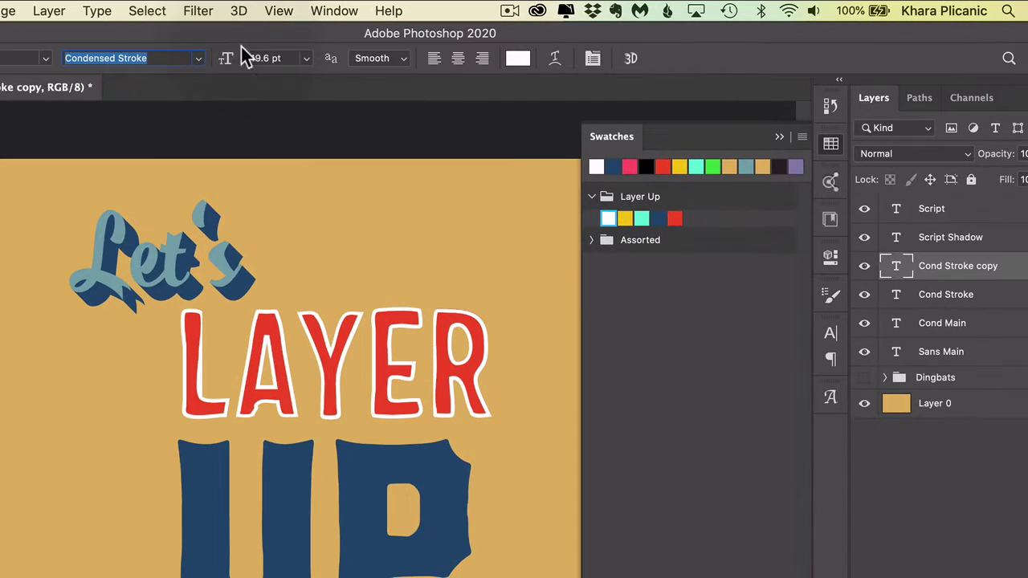
{"action": "left_click", "coordinate": [333, 47]}
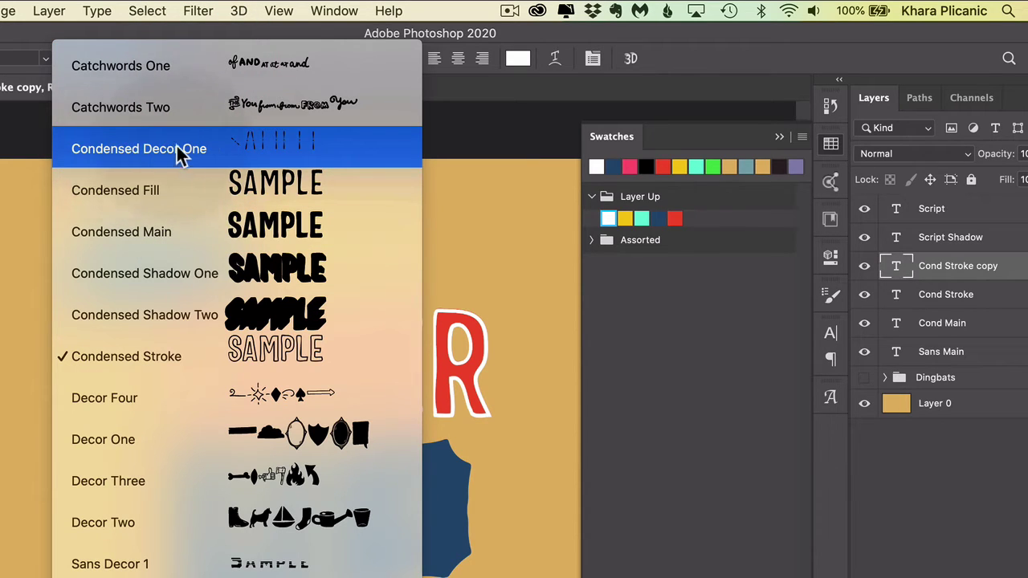
{"action": "left_click", "coordinate": [280, 146]}
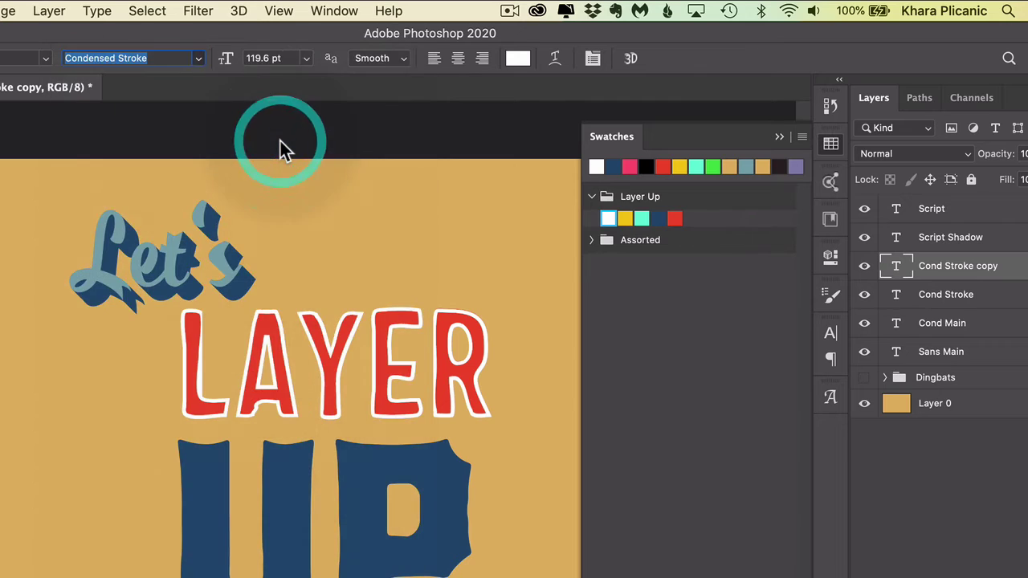
Recolor the decor text with the yellow swatch from the Layer Up group and rename its layer as Cond Decor One
{"action": "left_click", "coordinate": [625, 218]}
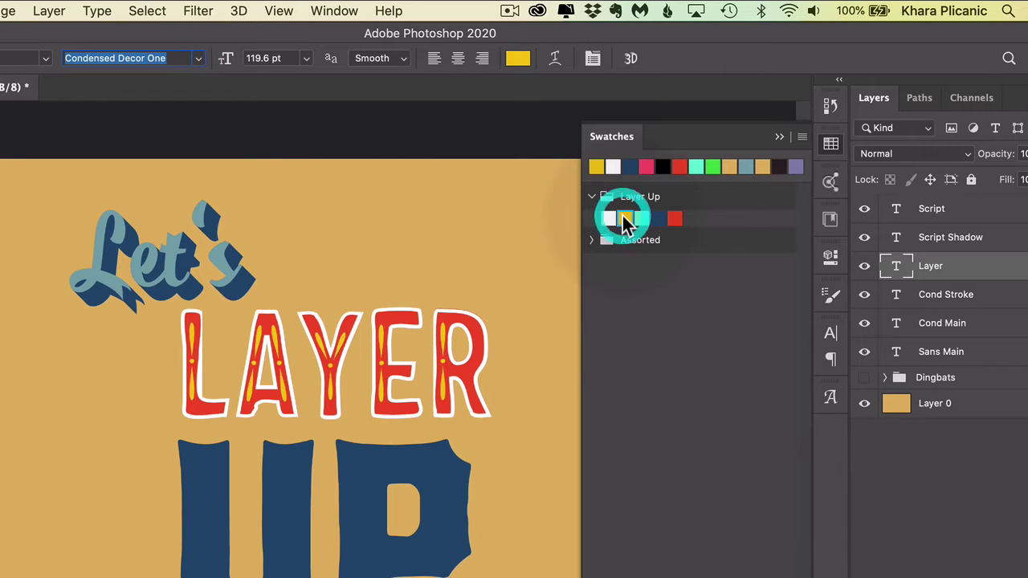
{"action": "double_click", "coordinate": [930, 266]}
{"action": "type", "text": "Co"}
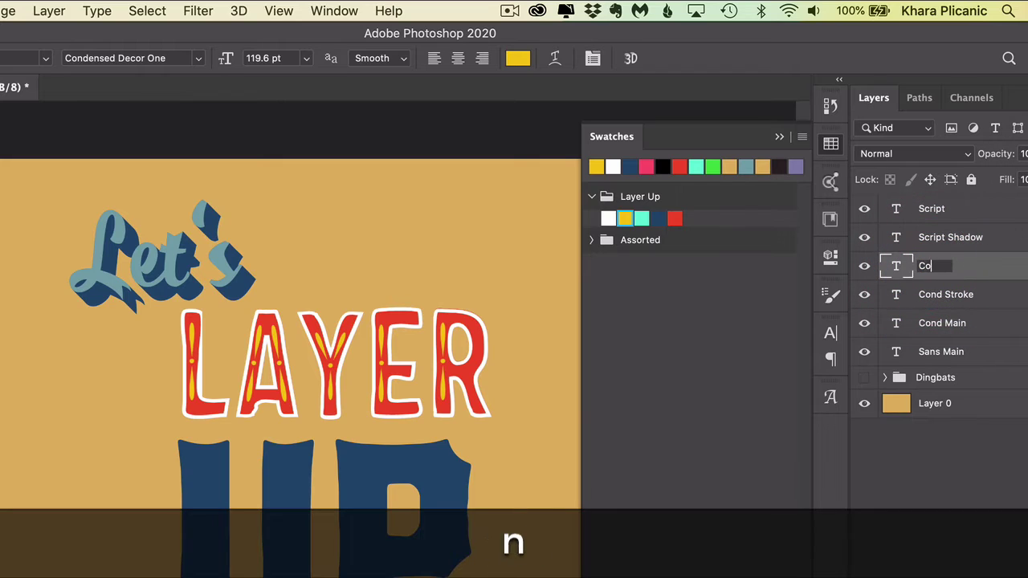
{"action": "type", "text": "nd Decor One"}
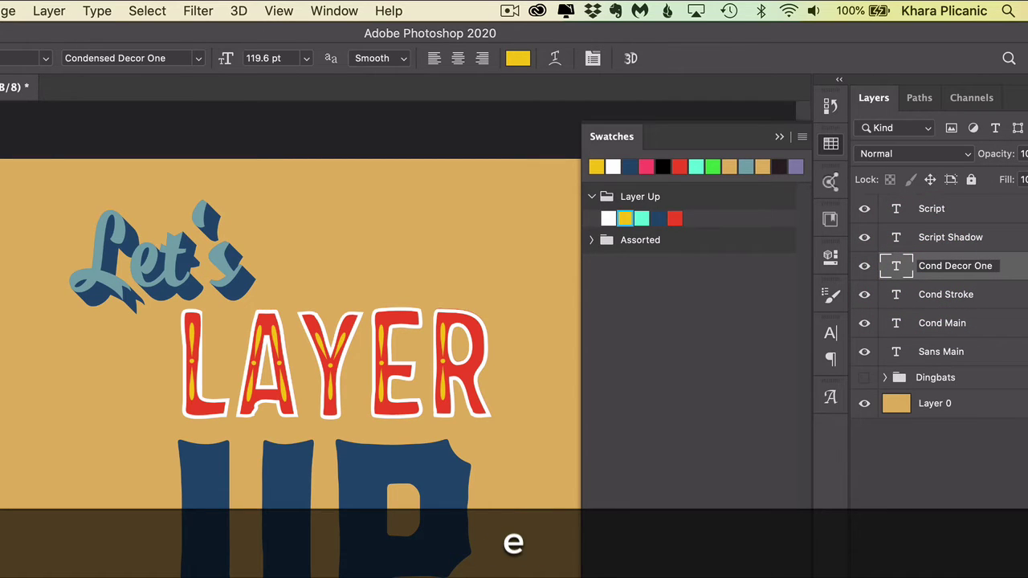
{"action": "key", "text": "Return"}
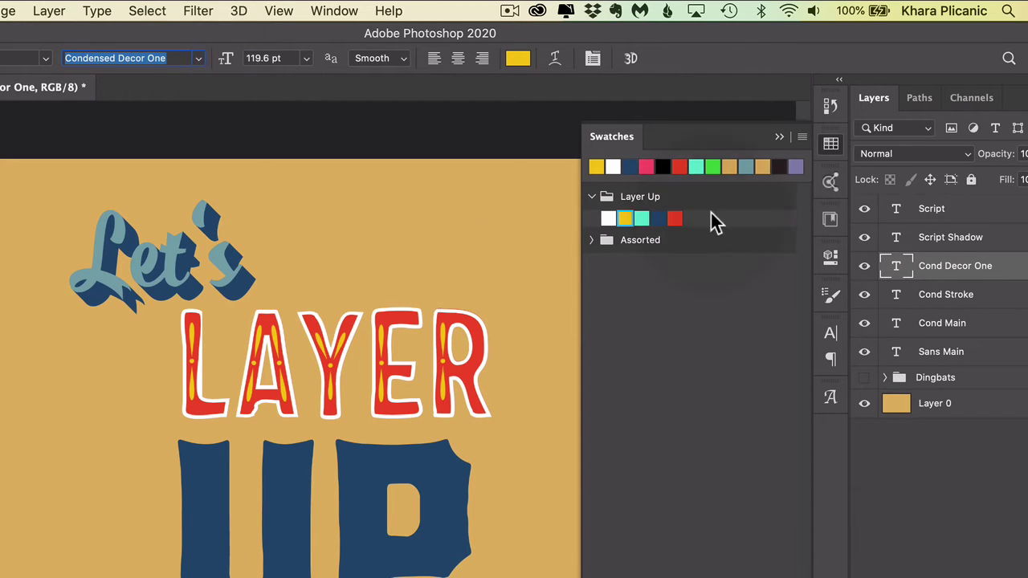
Duplicate the Cond Decor One layer and restyle the copy as Condensed Shadow One in the Layer Up group's dark blue
{"action": "left_click", "coordinate": [952, 328]}
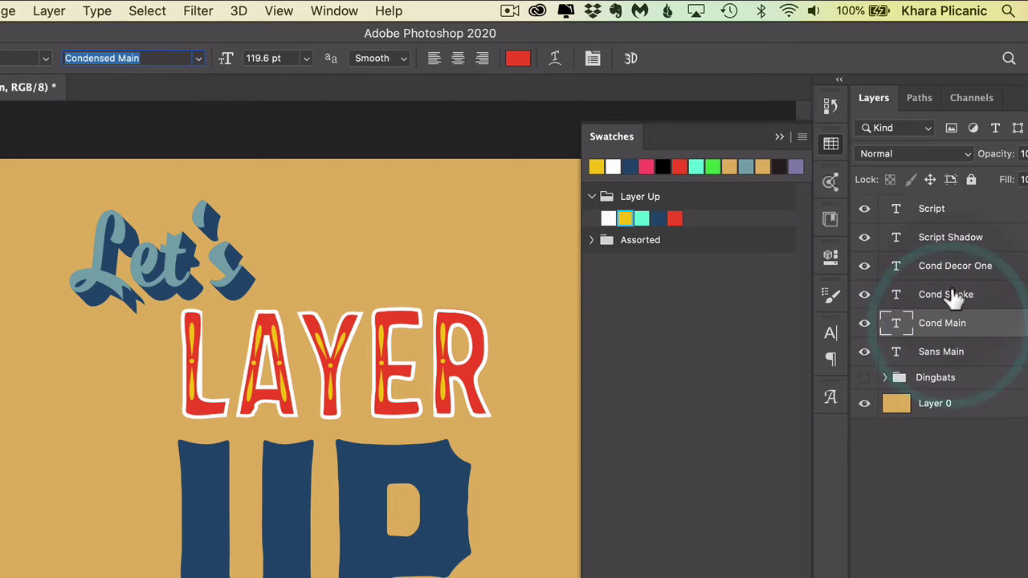
{"action": "left_click", "coordinate": [957, 294]}
{"action": "left_click", "coordinate": [959, 268]}
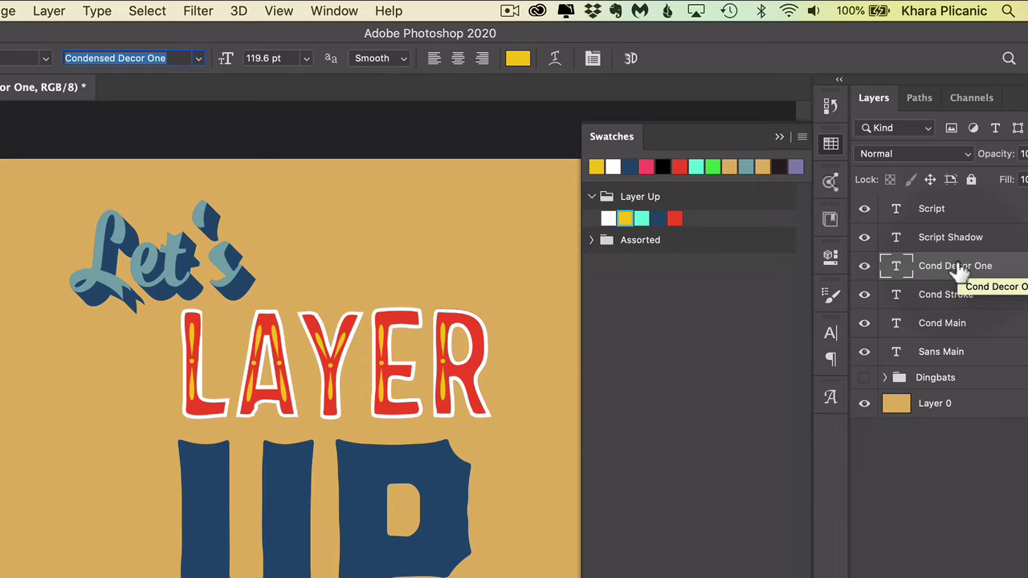
{"action": "key", "text": "super+j"}
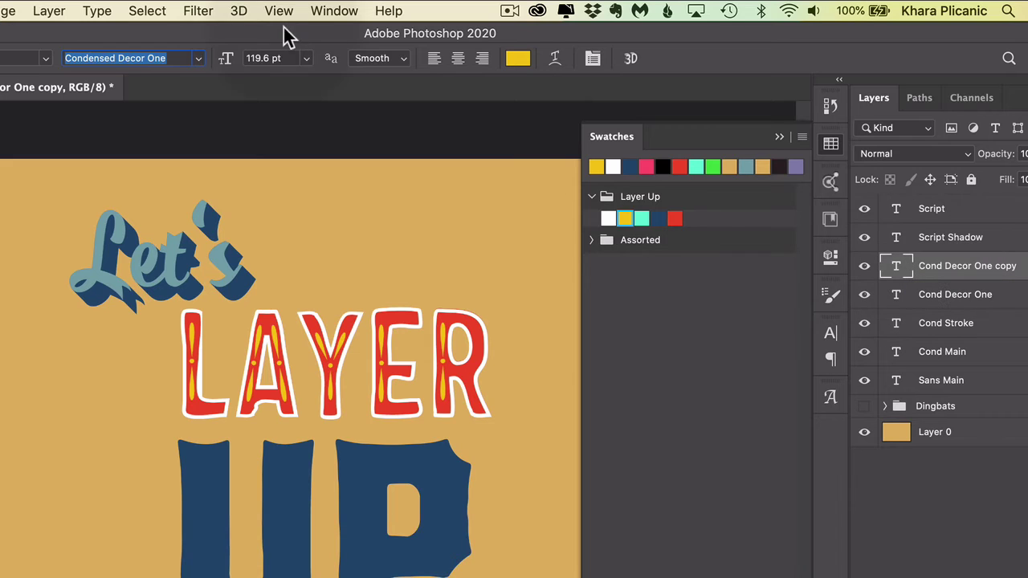
{"action": "left_click", "coordinate": [201, 59]}
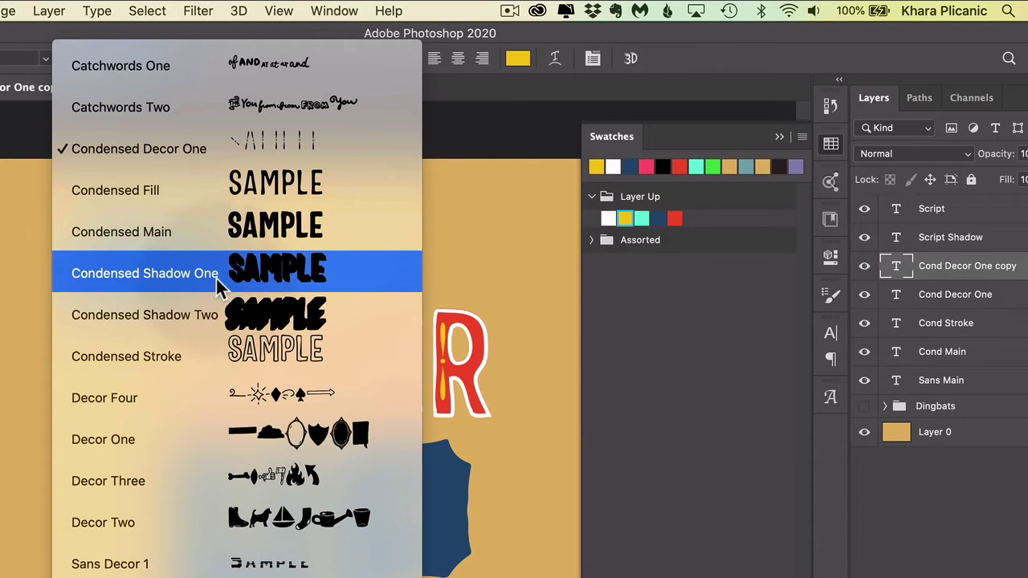
{"action": "left_click", "coordinate": [304, 271]}
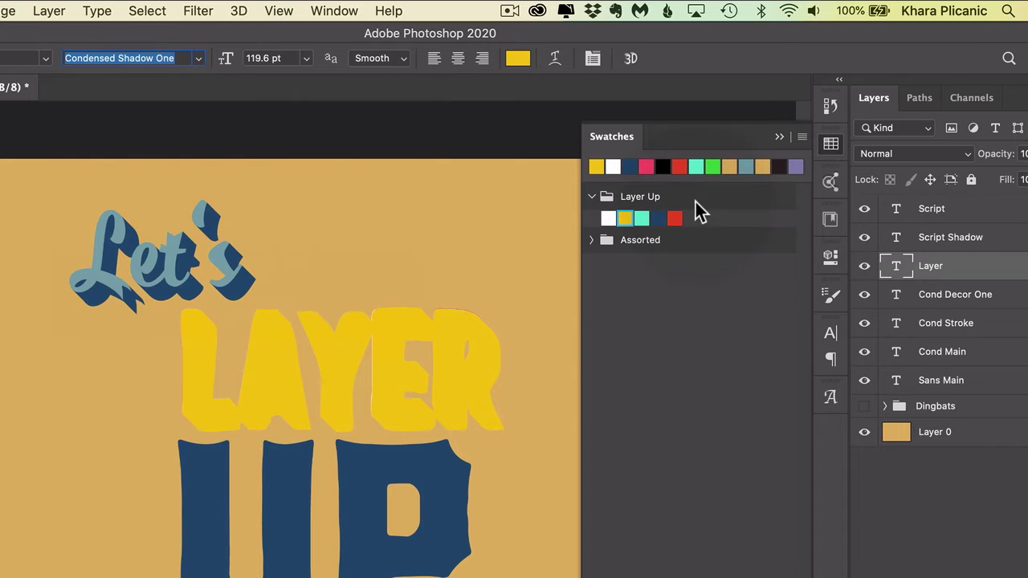
{"action": "left_click", "coordinate": [659, 218]}
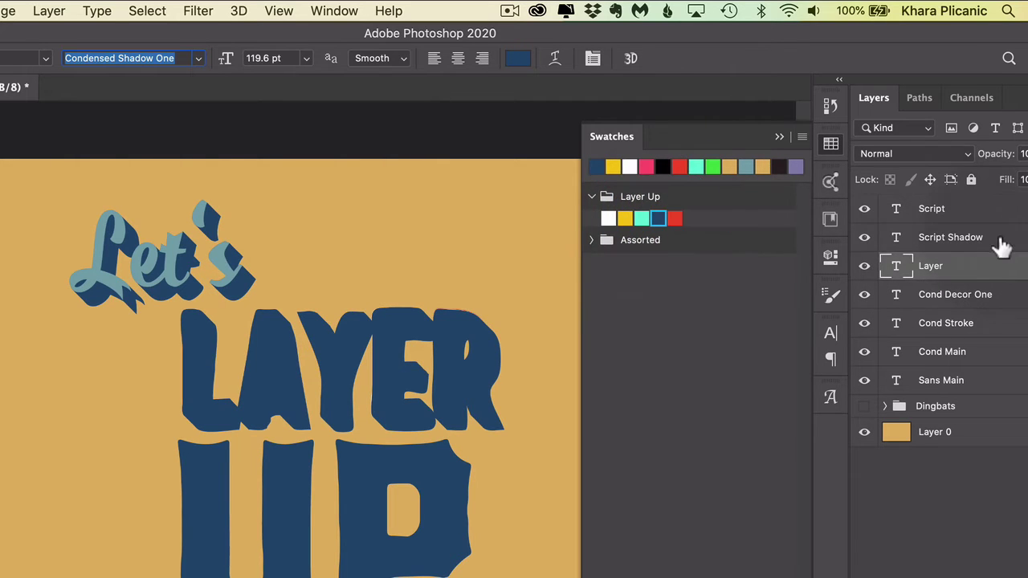
Rename the dark blue "LAYER" copy as Cond Shadow One and move it directly below Cond Main in the layer stack
{"action": "double_click", "coordinate": [928, 265]}
{"action": "type", "text": "Cond"}
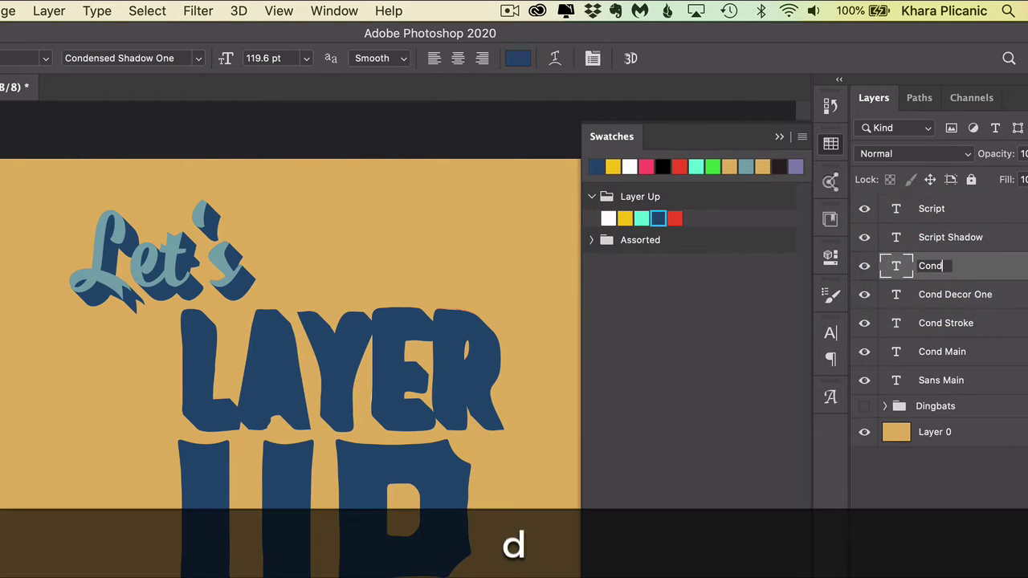
{"action": "type", "text": " Shadow One"}
{"action": "key", "text": "Return"}
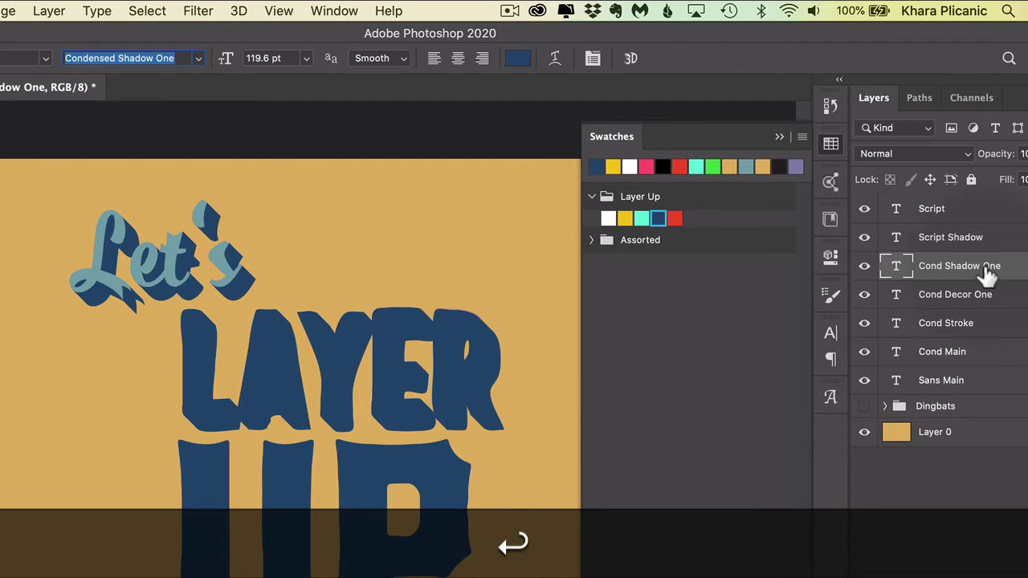
{"action": "left_click_drag", "start_coordinate": [1018, 268], "coordinate": [996, 360]}
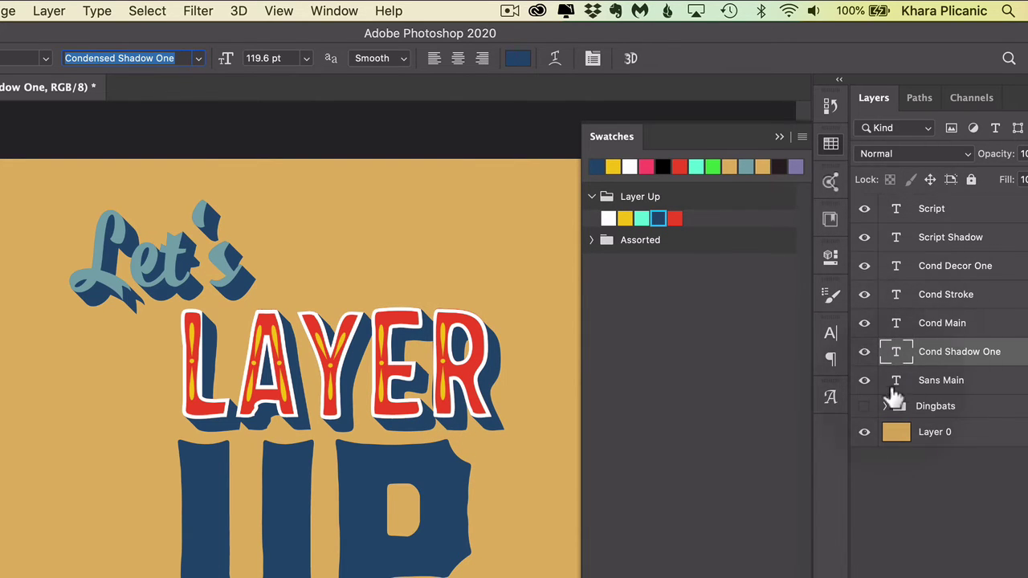
Duplicate the Sans Main layer and set the copy's font style to Sans Stroke
{"action": "left_click", "coordinate": [952, 384]}
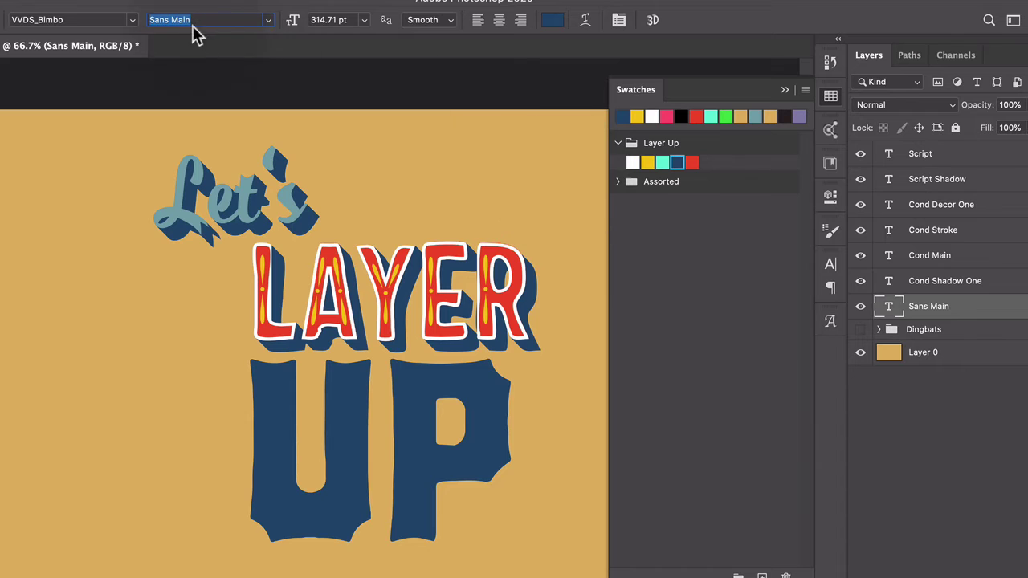
{"action": "left_click", "coordinate": [267, 20]}
{"action": "scroll", "coordinate": [257, 351], "scroll_direction": "down", "scroll_amount": 3}
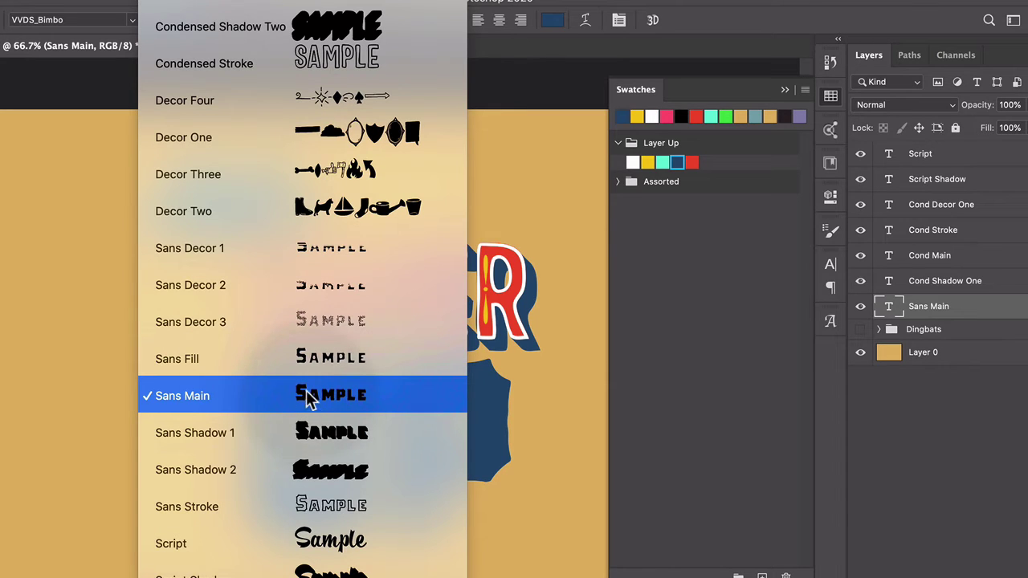
{"action": "left_click", "coordinate": [920, 304]}
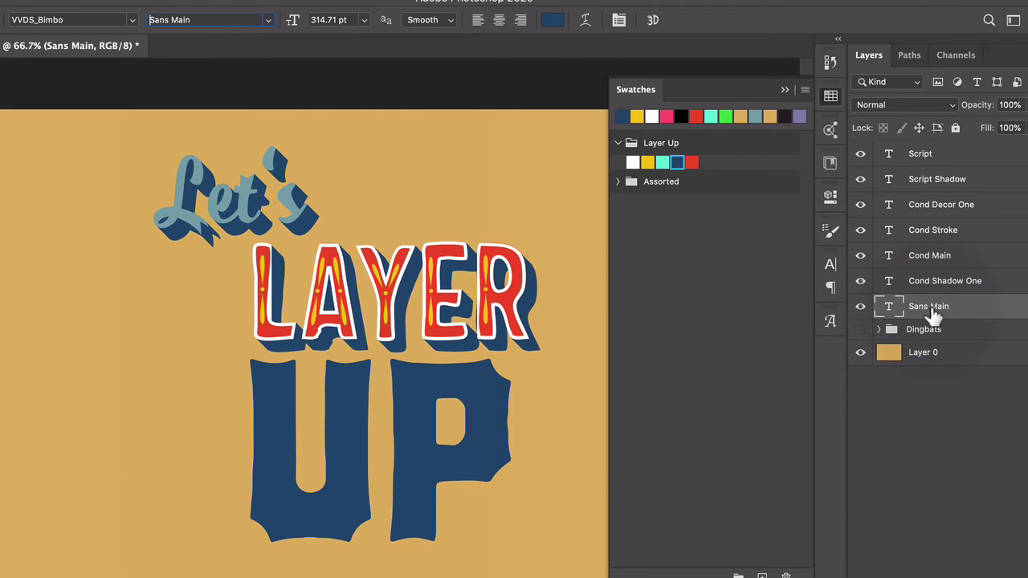
{"action": "key", "text": "super+j"}
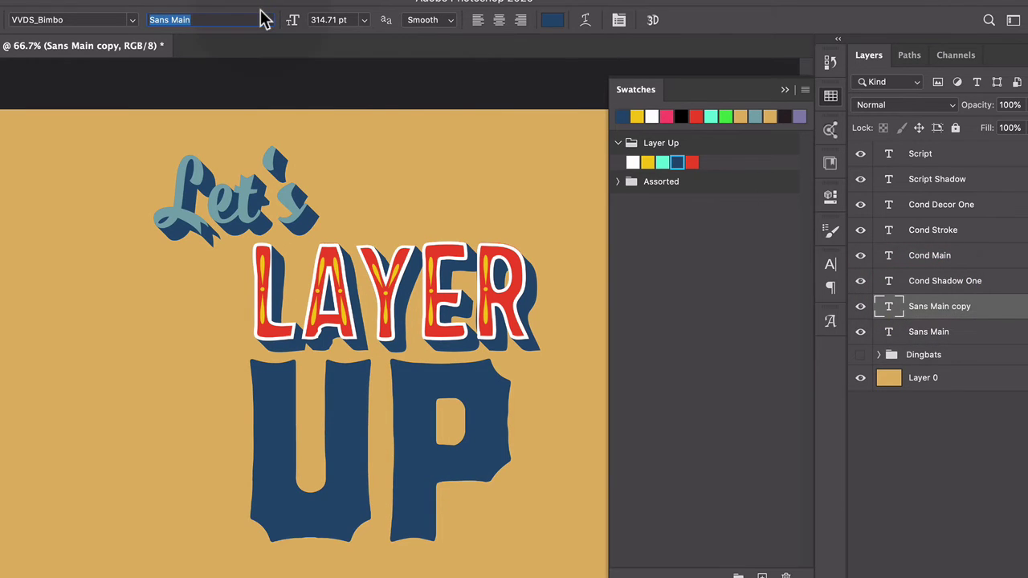
{"action": "left_click", "coordinate": [270, 23]}
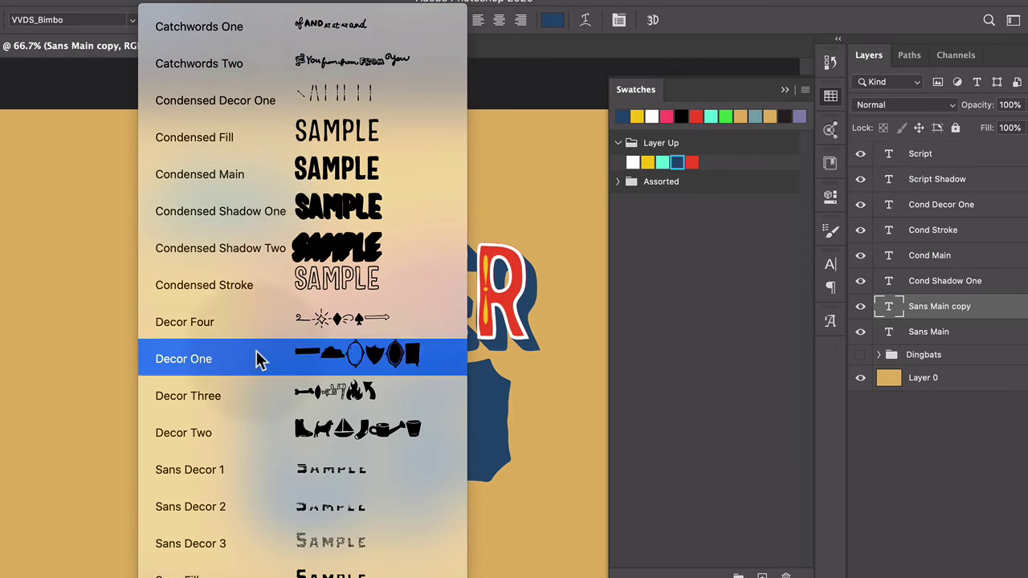
{"action": "scroll", "coordinate": [256, 358], "scroll_direction": "down", "scroll_amount": 5}
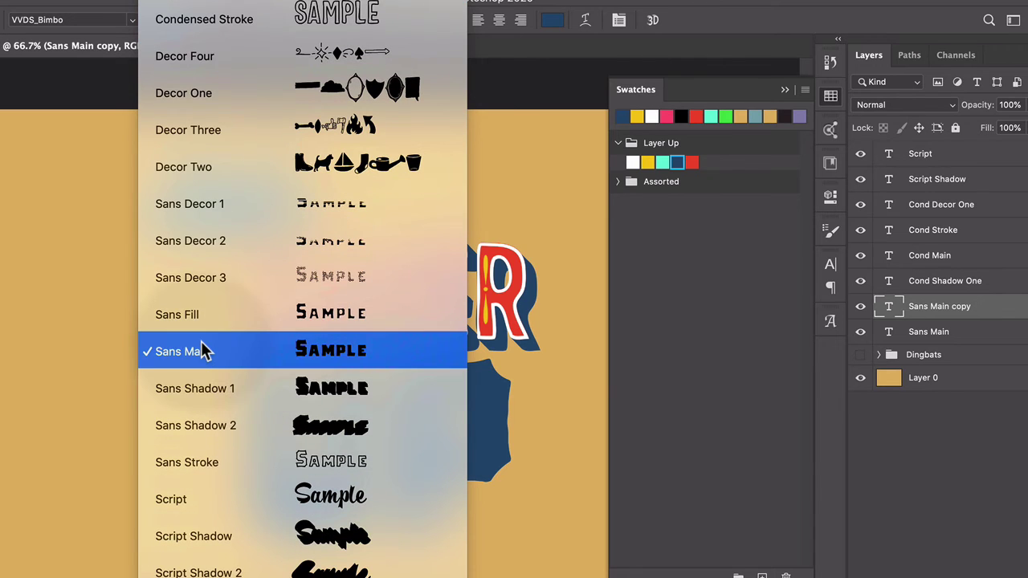
{"action": "left_click", "coordinate": [363, 470]}
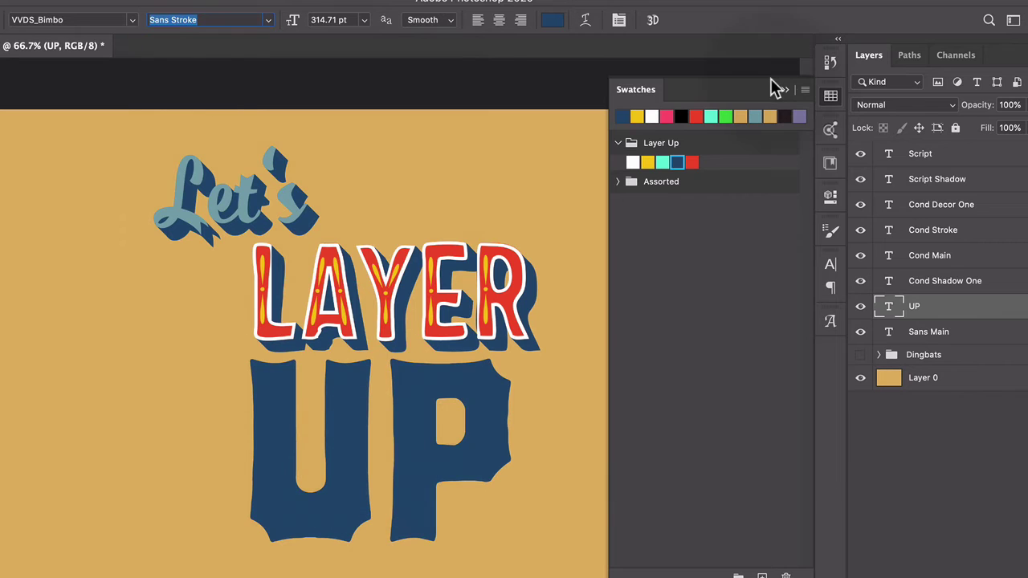
Recolor the "UP" stroke text with the aqua swatch from the Layer Up group and rename its layer as Sans Stroke
{"action": "left_click", "coordinate": [662, 162]}
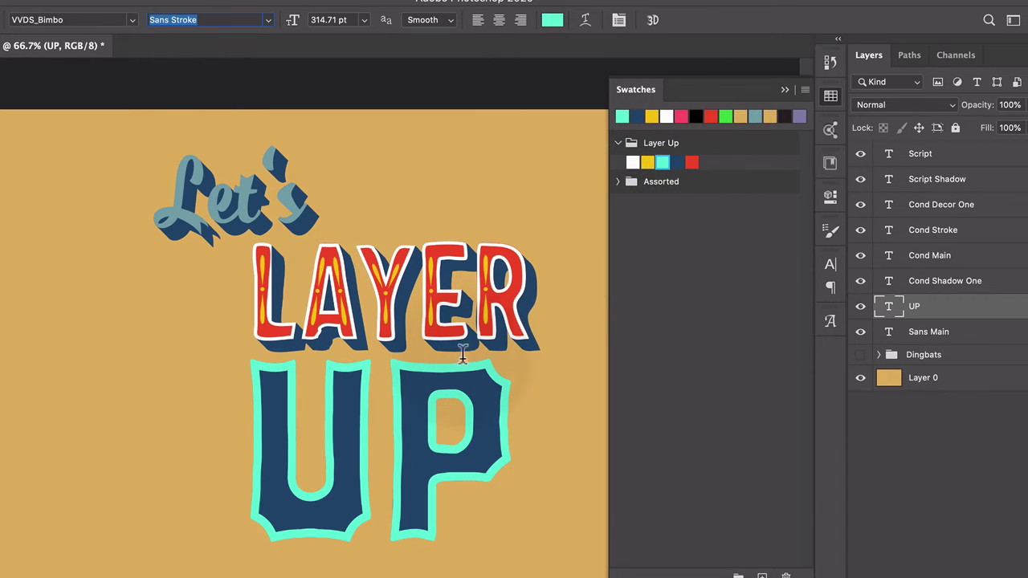
{"action": "double_click", "coordinate": [916, 307]}
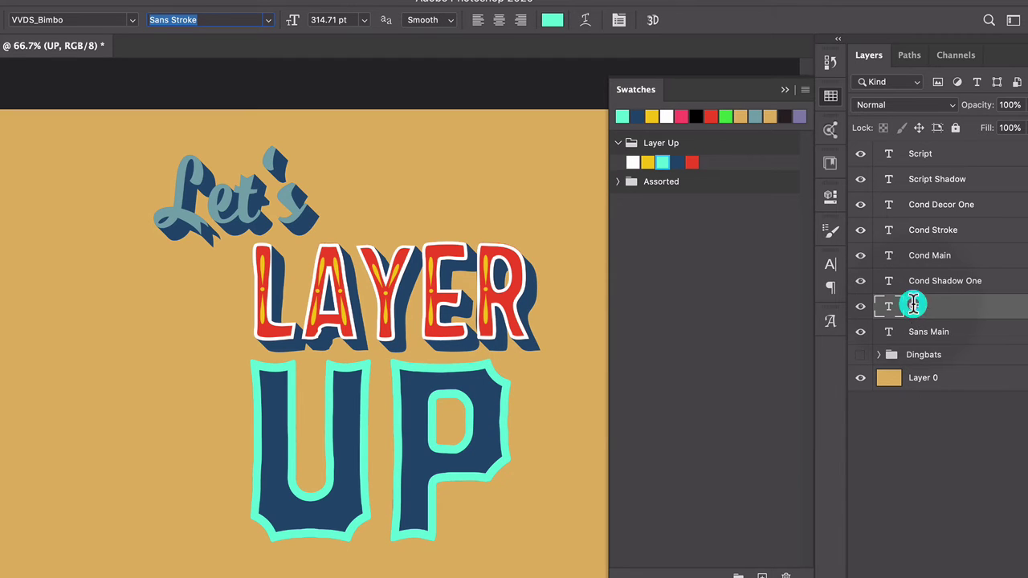
{"action": "type", "text": "Sans Stroke"}
{"action": "key", "text": "Return"}
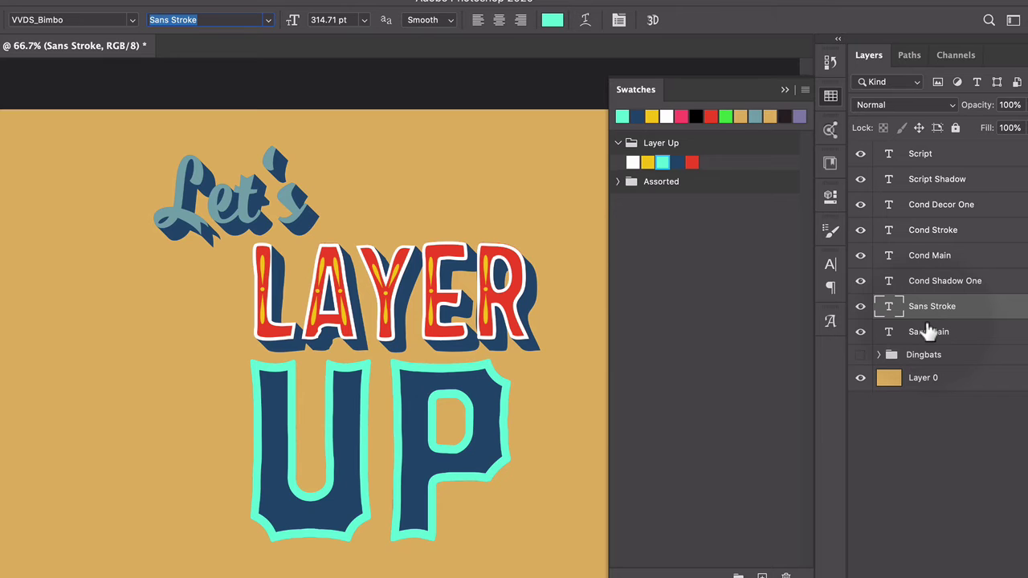
Duplicate the Sans Stroke layer and restyle the copy as Sans Decor 3 in the Layer Up group's white
{"action": "key", "text": "super+j"}
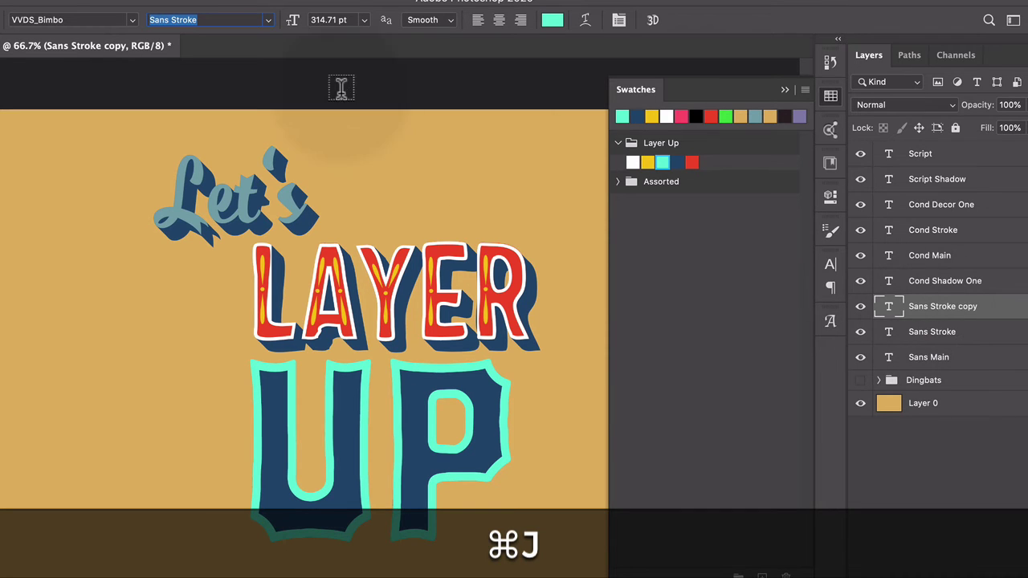
{"action": "left_click", "coordinate": [269, 22]}
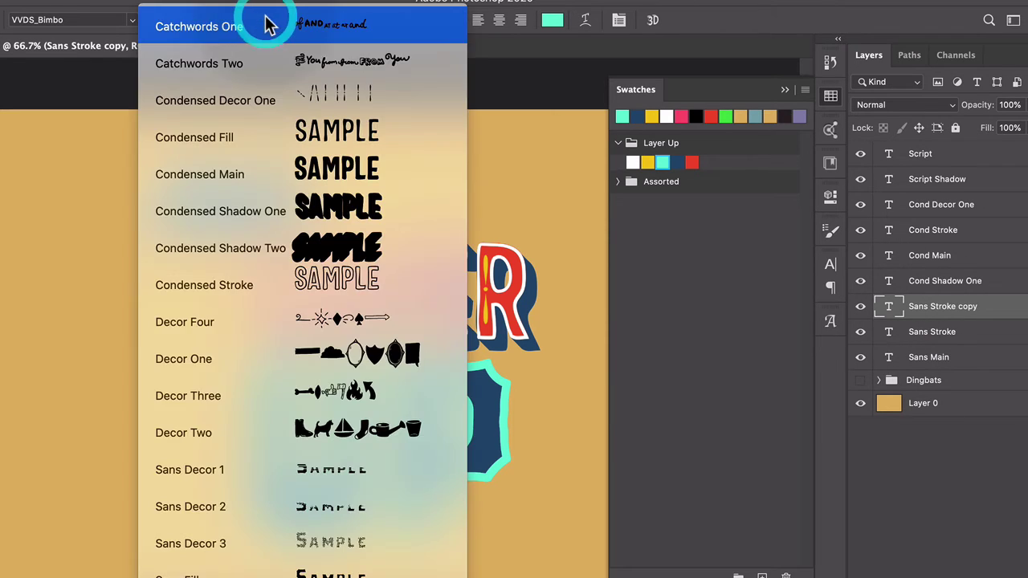
{"action": "scroll", "coordinate": [257, 210], "scroll_direction": "down", "scroll_amount": 3}
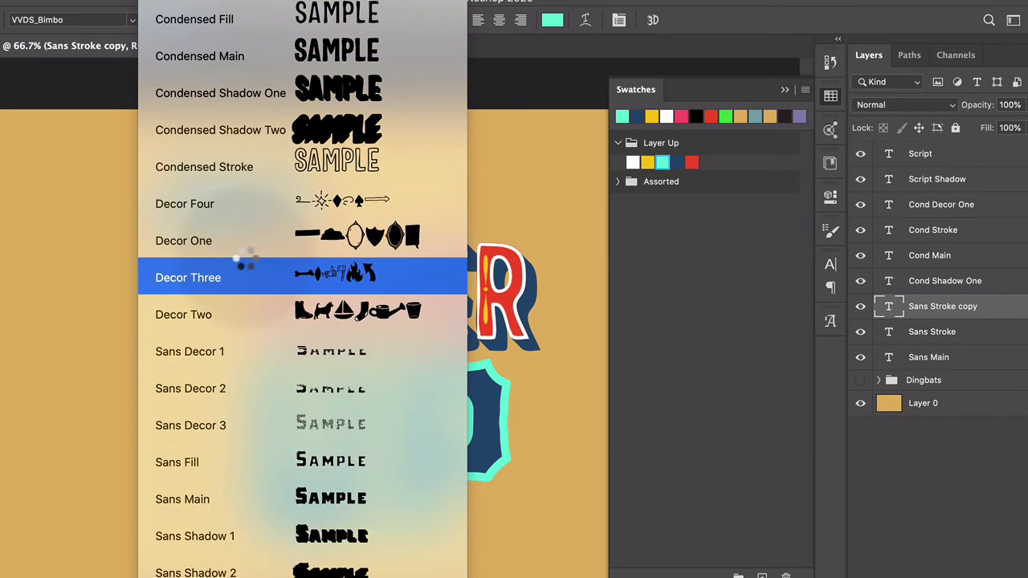
{"action": "left_click", "coordinate": [249, 425]}
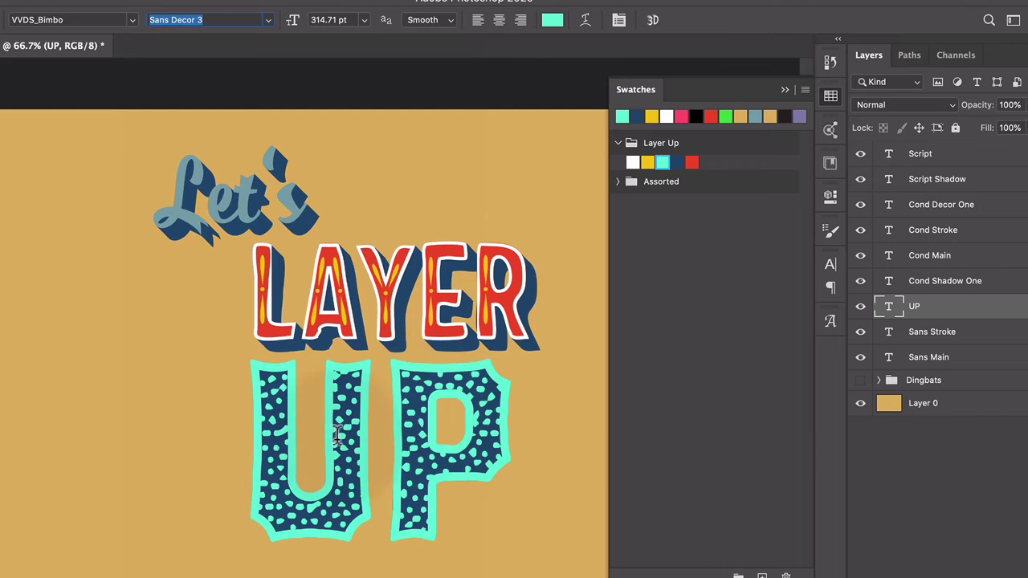
{"action": "left_click", "coordinate": [635, 162]}
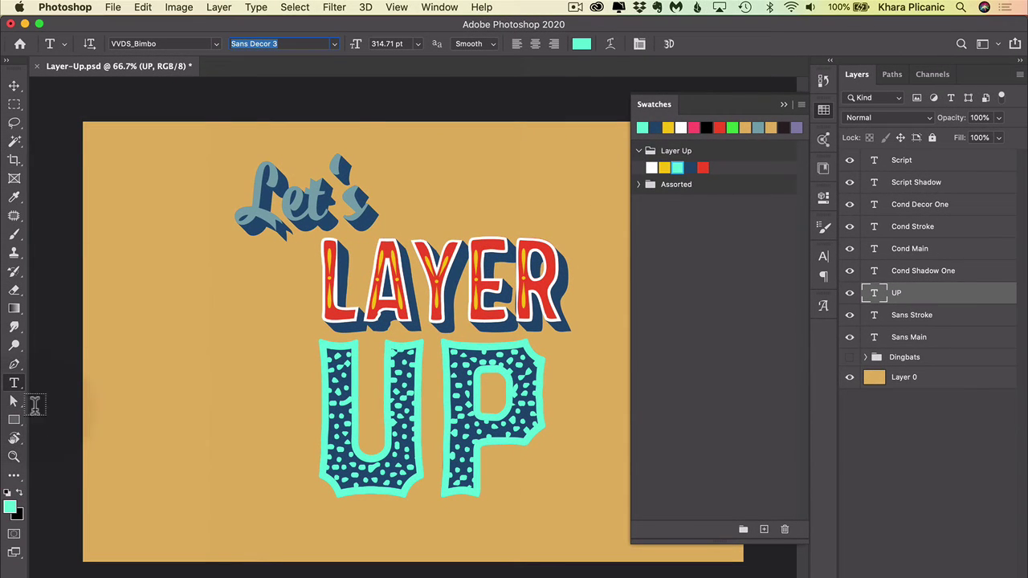
{"action": "left_click", "coordinate": [665, 213]}
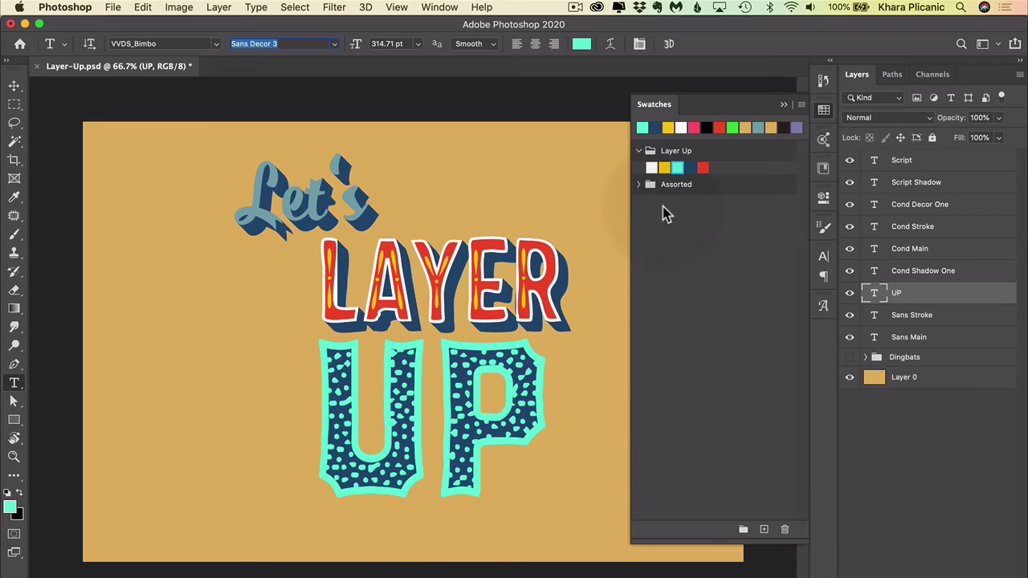
{"action": "left_click", "coordinate": [652, 166]}
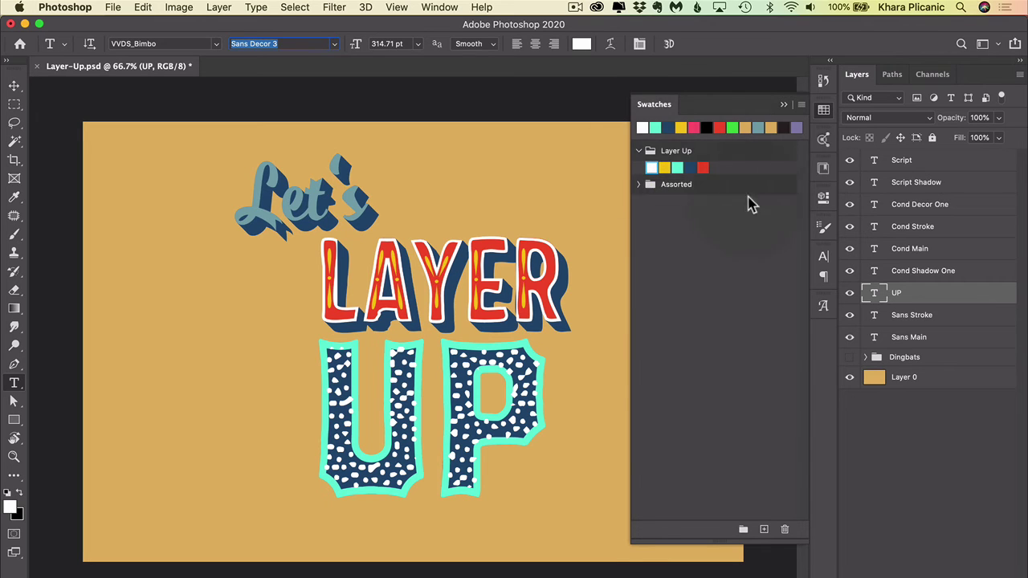
{"action": "left_click", "coordinate": [439, 8]}
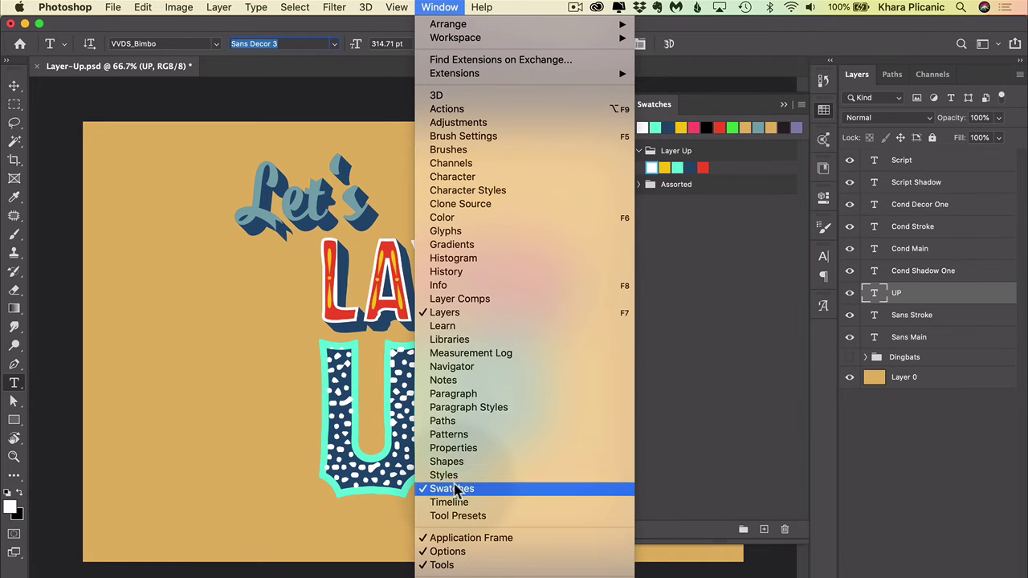
{"action": "left_click", "coordinate": [712, 293]}
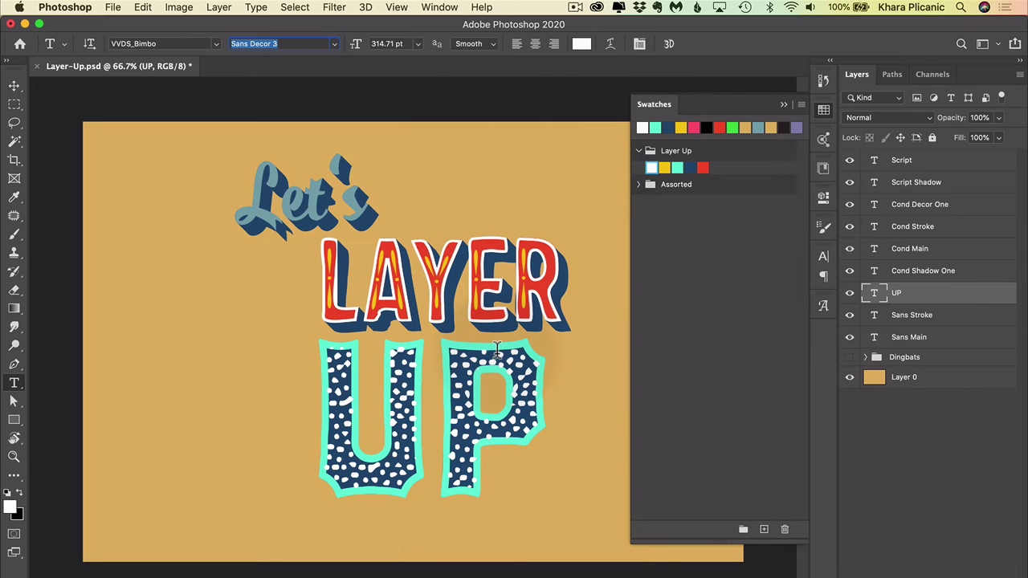
{"action": "key", "text": "super"}
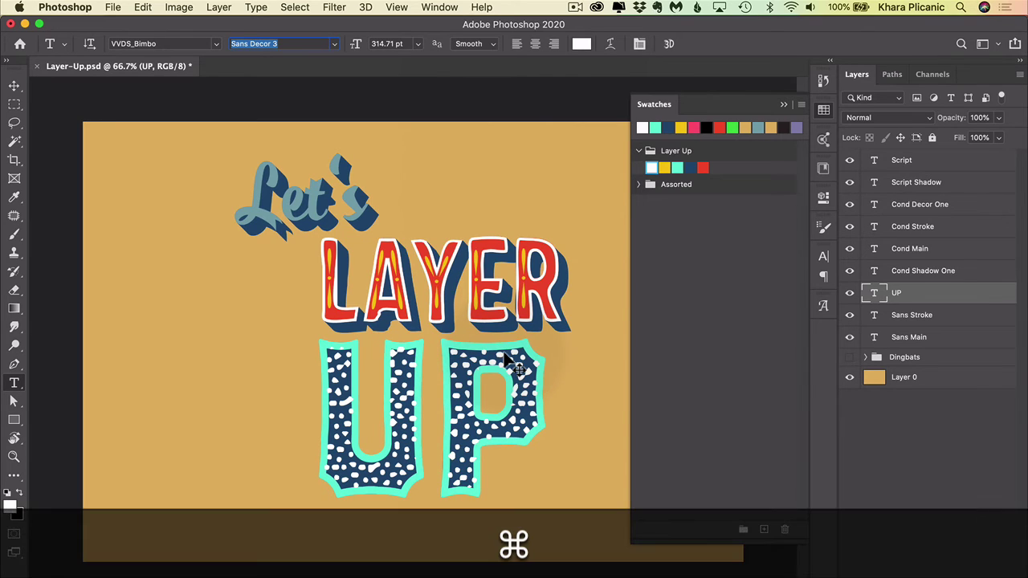
Rename the white dotted "UP" decor layer as Sans Decor 3
{"action": "double_click", "coordinate": [897, 297]}
{"action": "type", "text": "Sans "}
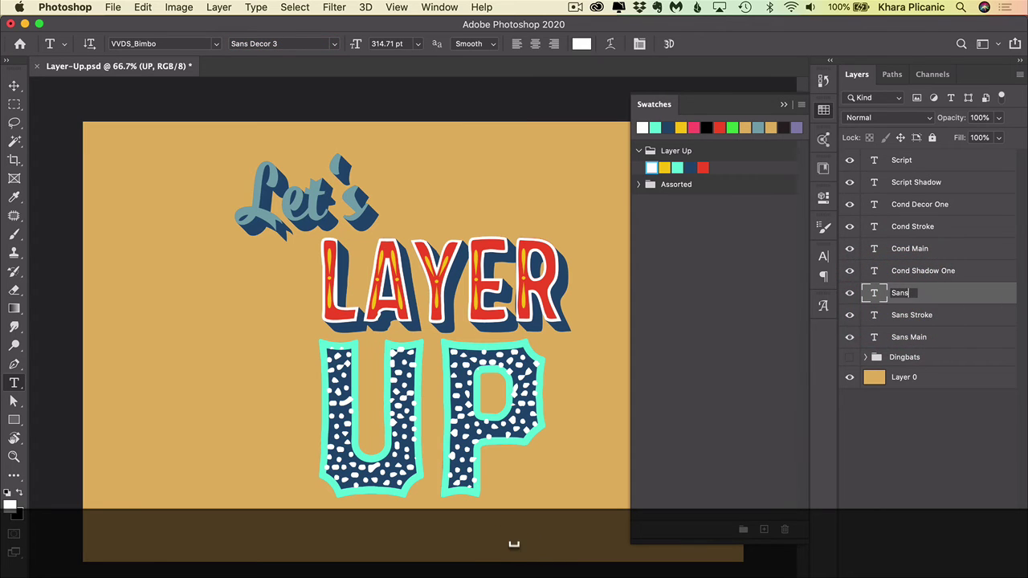
{"action": "type", "text": "Decor 3"}
{"action": "key", "text": "Return"}
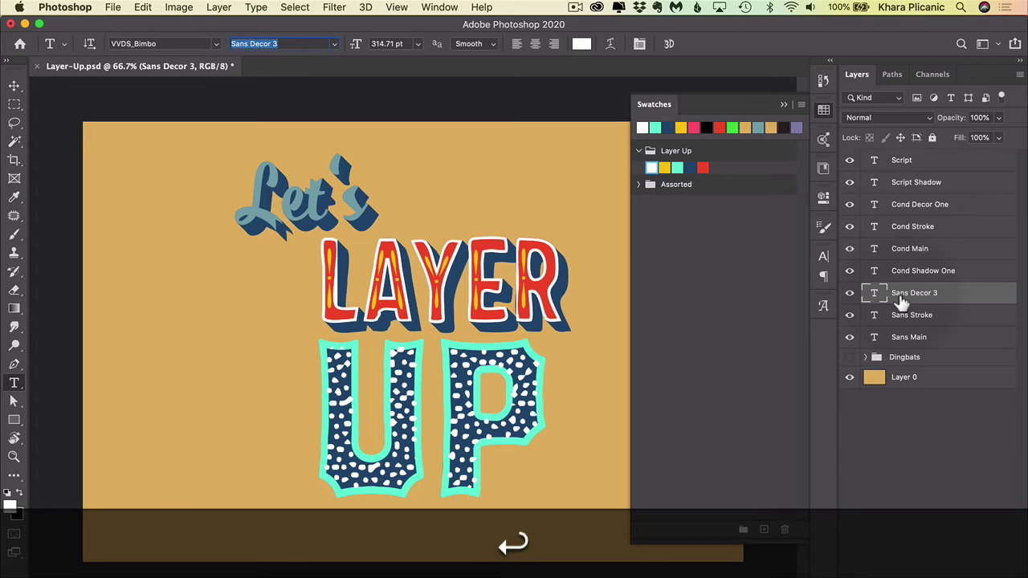
Duplicate the Sans Decor 3 layer and restyle the copy as Sans Shadow 1 in the Layer Up group's red
{"action": "key", "text": "super+j"}
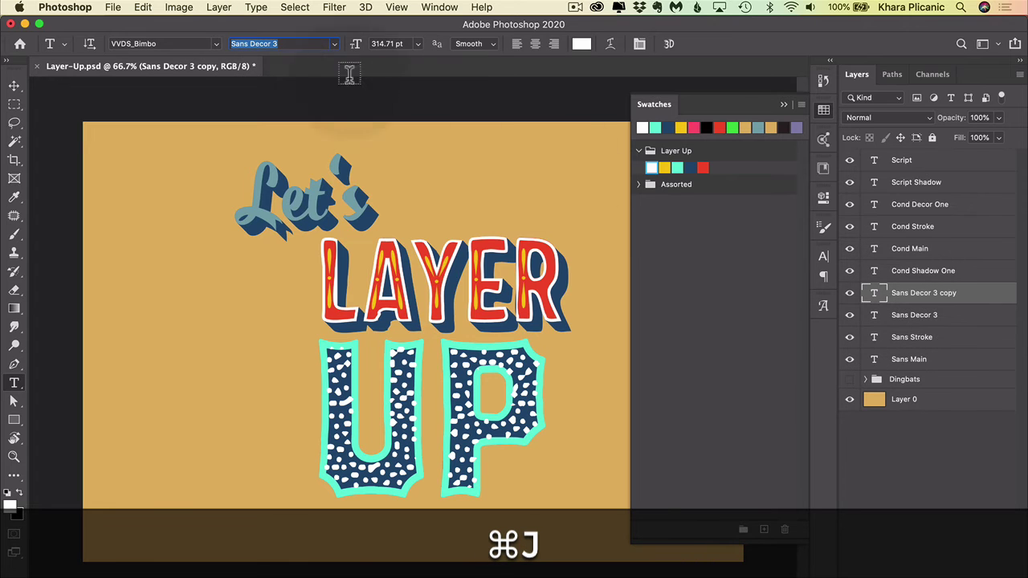
{"action": "left_click", "coordinate": [335, 45]}
{"action": "scroll", "coordinate": [273, 337], "scroll_direction": "down", "scroll_amount": 5}
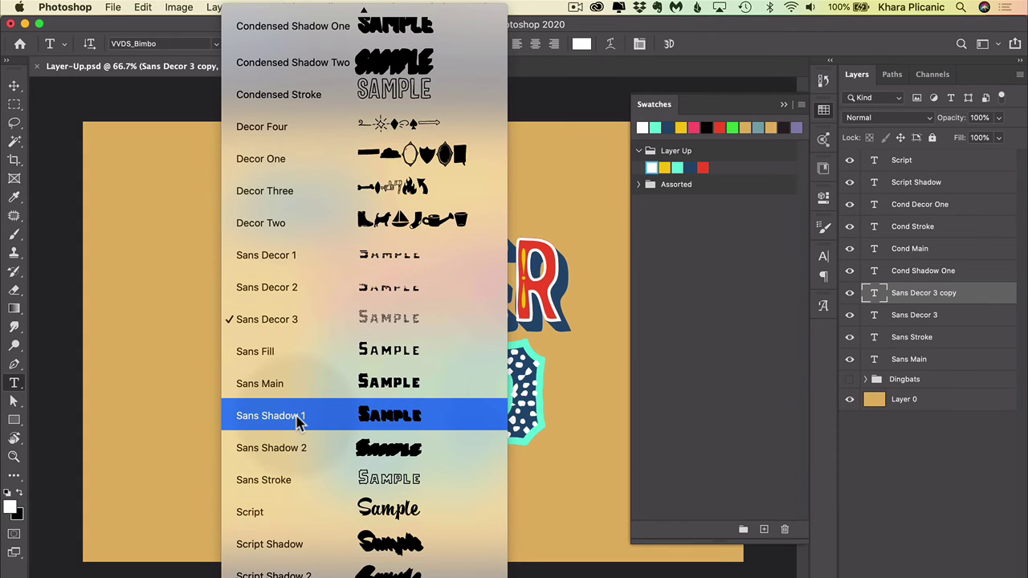
{"action": "left_click", "coordinate": [298, 420]}
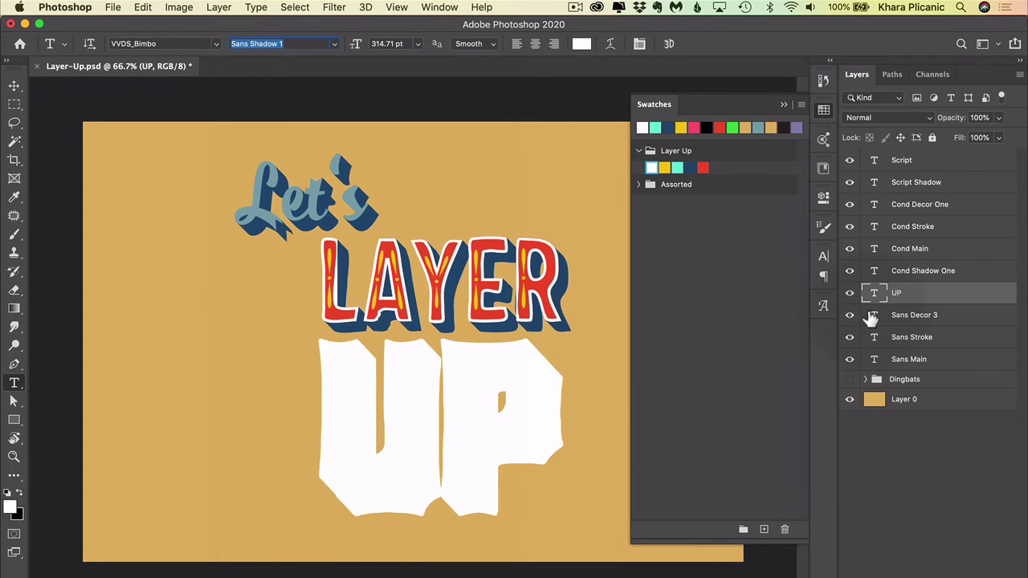
{"action": "left_click", "coordinate": [703, 167]}
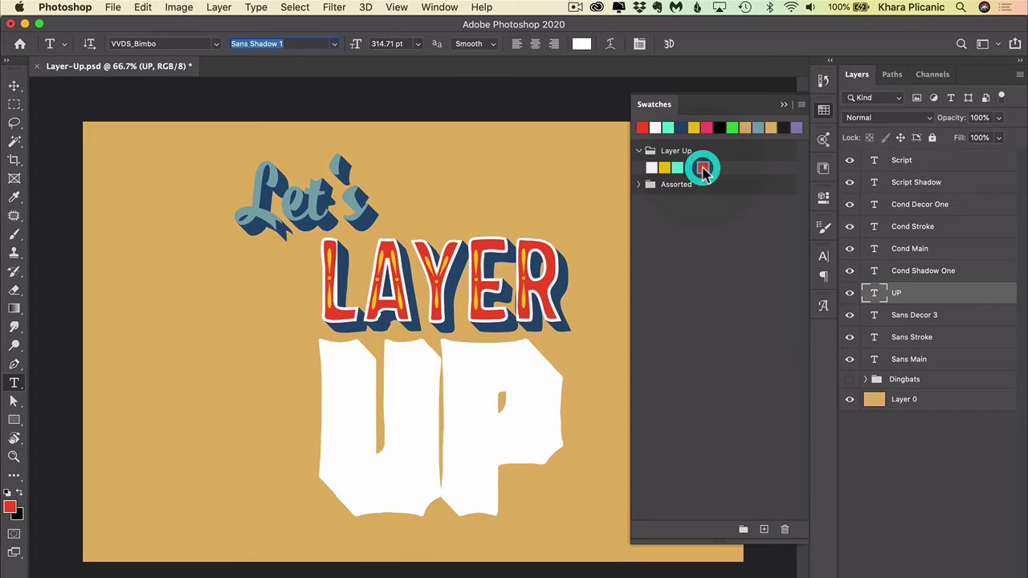
Rename the red "UP" copy as Sans Shadow One and move it directly below Sans Main in the layer stack
{"action": "double_click", "coordinate": [897, 293]}
{"action": "type", "text": "San"}
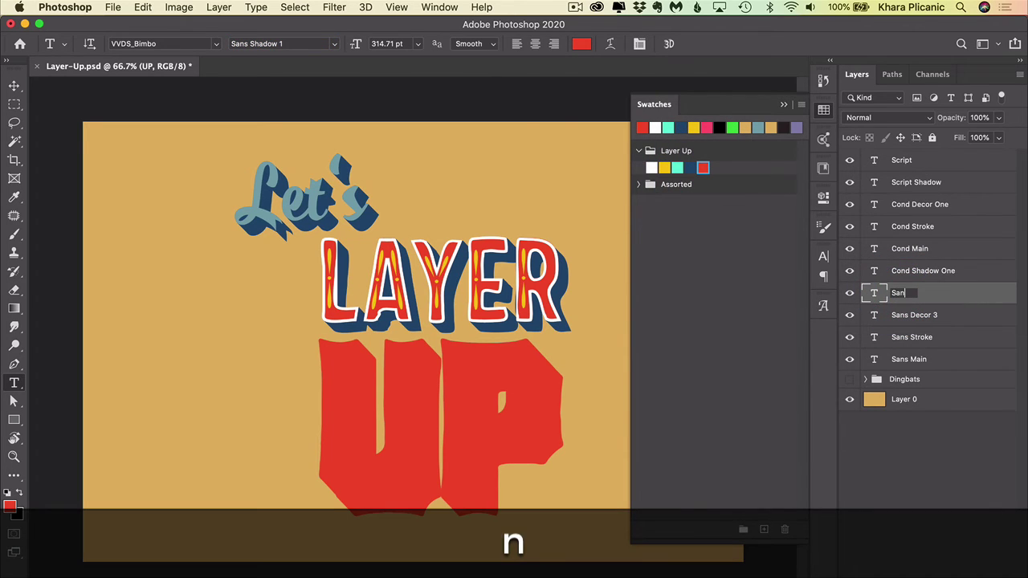
{"action": "type", "text": "s Shadow One"}
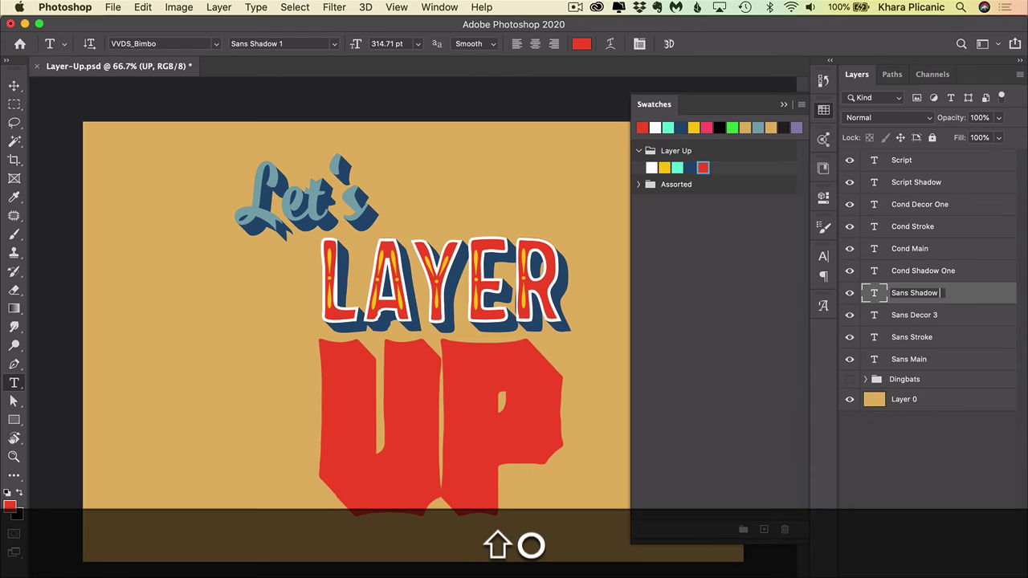
{"action": "key", "text": "Return"}
{"action": "left_click_drag", "start_coordinate": [951, 295], "coordinate": [944, 378]}
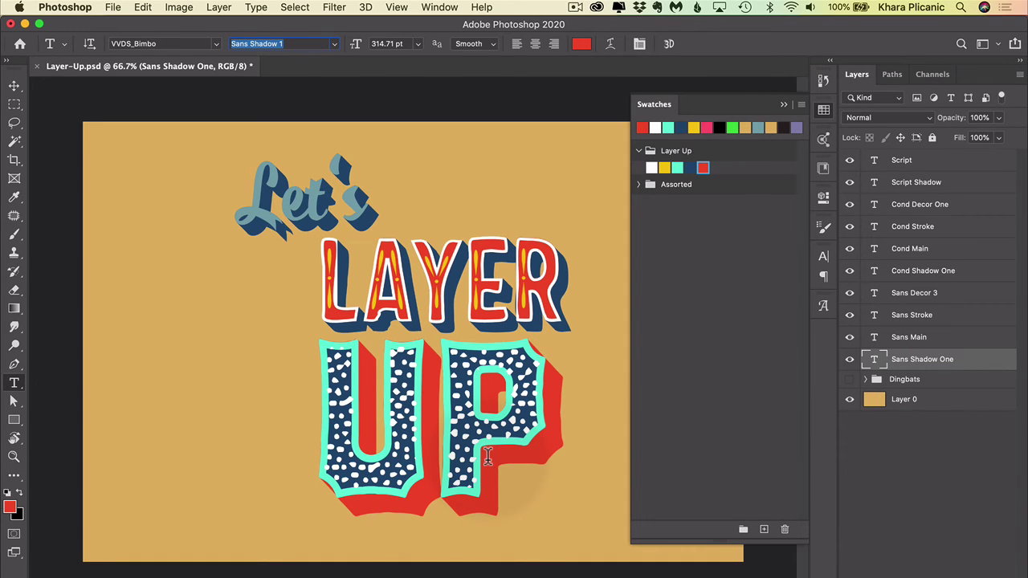
Duplicate the Sans Shadow One layer and restyle the copy as Sans Shadow 2 in the Layer Up group's dark blue
{"action": "key", "text": "super+j"}
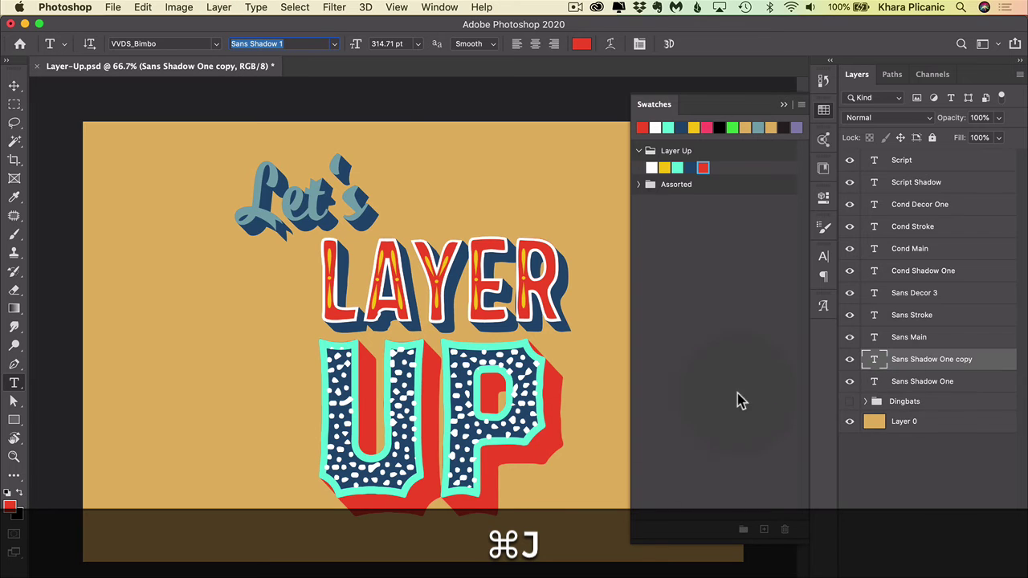
{"action": "left_click", "coordinate": [334, 45]}
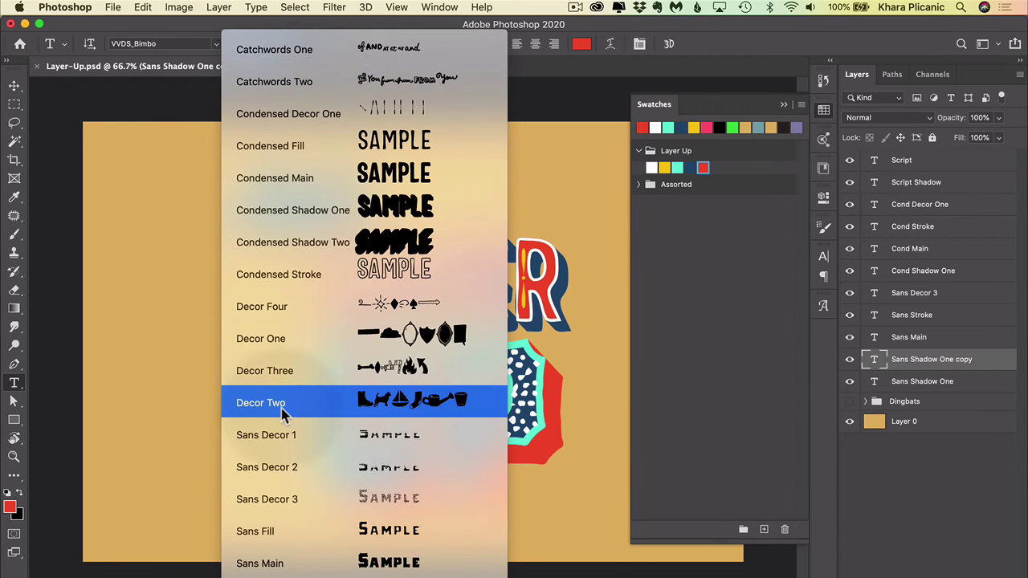
{"action": "scroll", "coordinate": [282, 411], "scroll_direction": "down", "scroll_amount": 7}
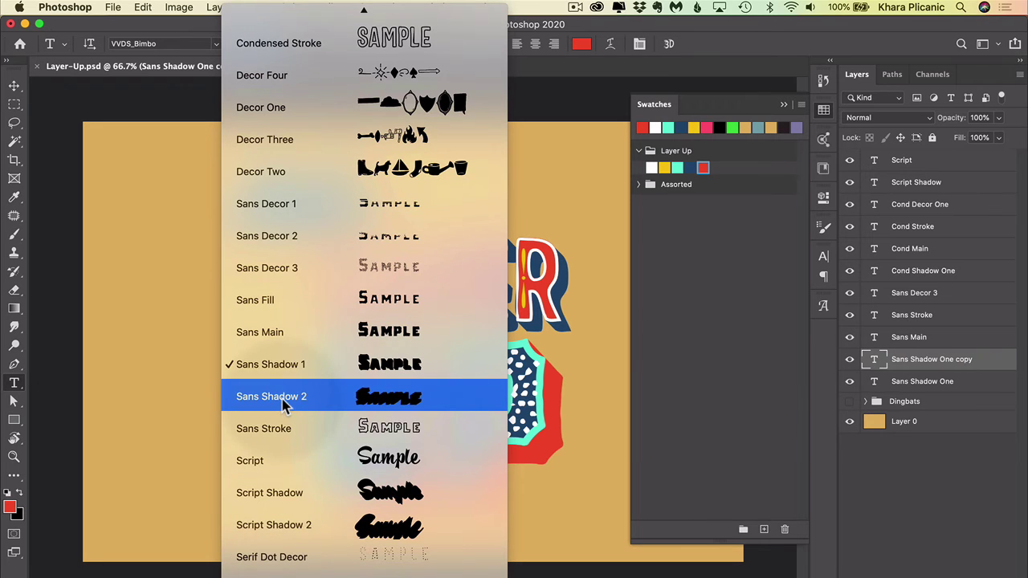
{"action": "left_click", "coordinate": [371, 396]}
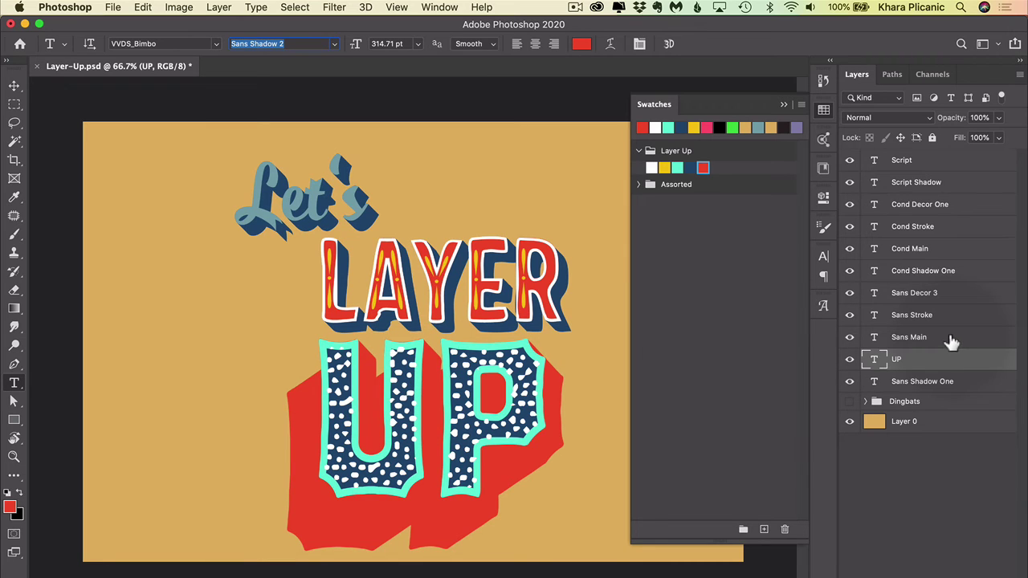
{"action": "left_click", "coordinate": [688, 167]}
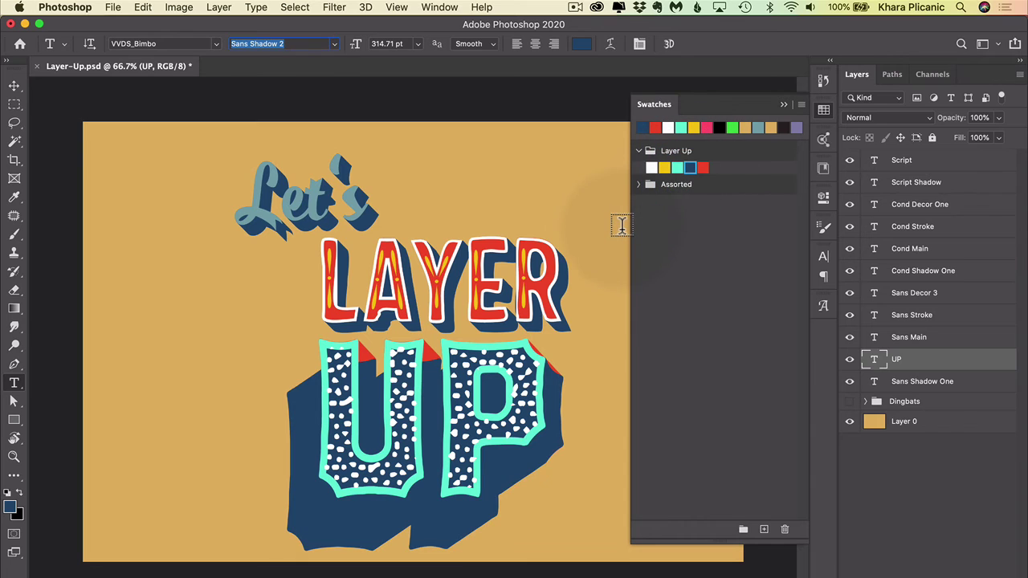
Rename the dark blue "UP" copy as Sans Shadow Two and move it directly below Sans Shadow One in the layer stack
{"action": "double_click", "coordinate": [898, 362]}
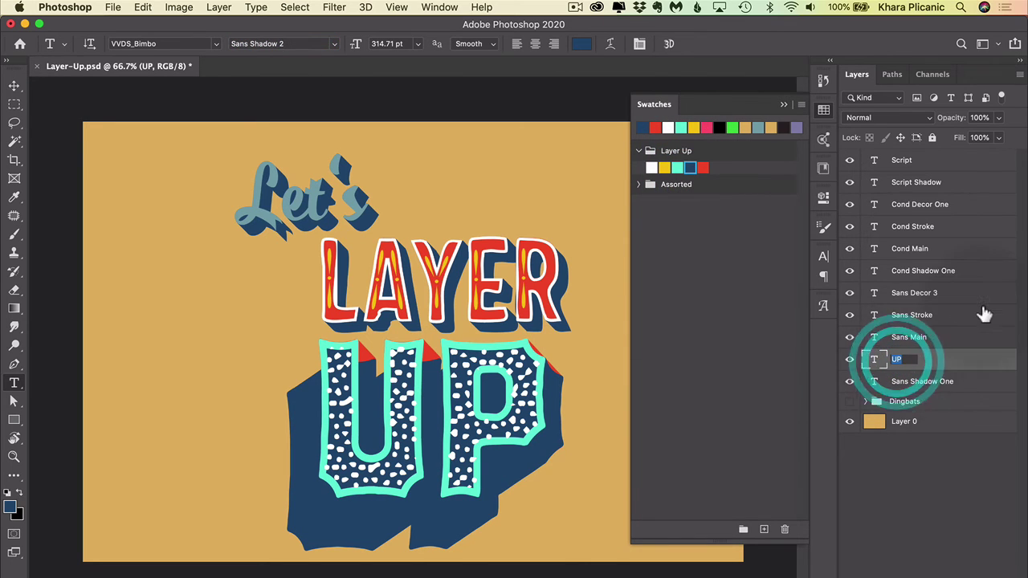
{"action": "type", "text": "Sans Shadow Two"}
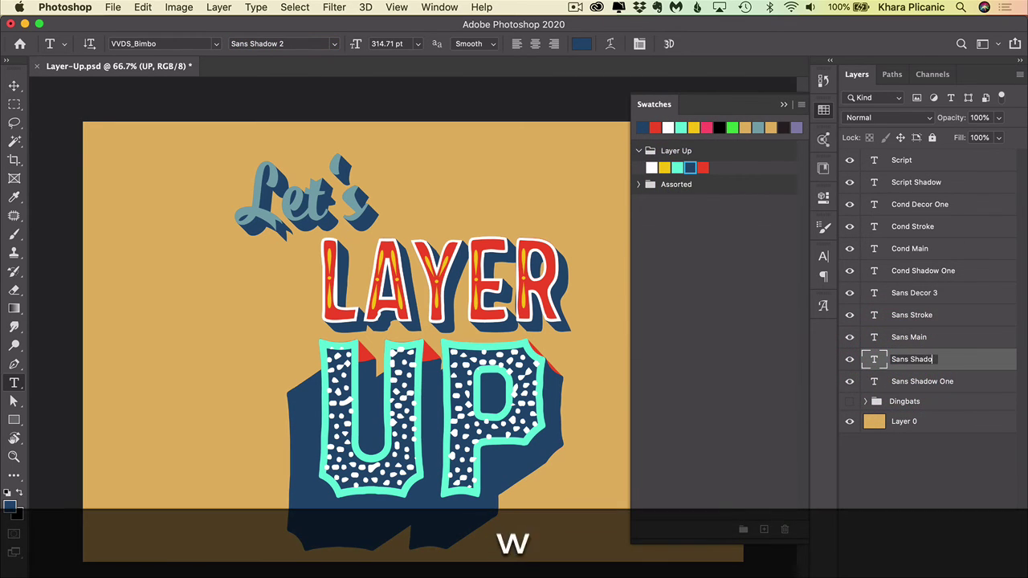
{"action": "key", "text": "Return"}
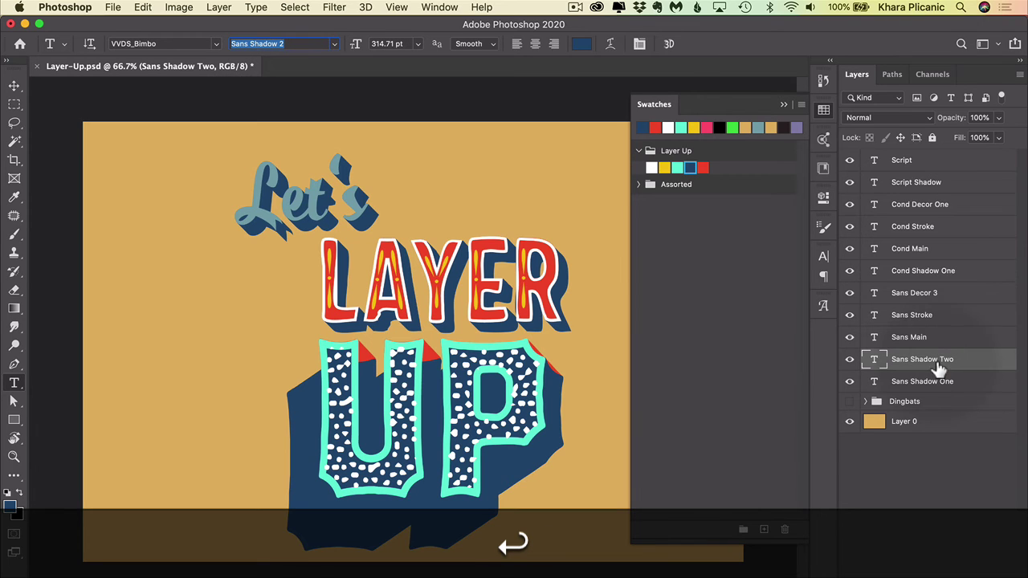
{"action": "left_click_drag", "start_coordinate": [938, 367], "coordinate": [940, 396]}
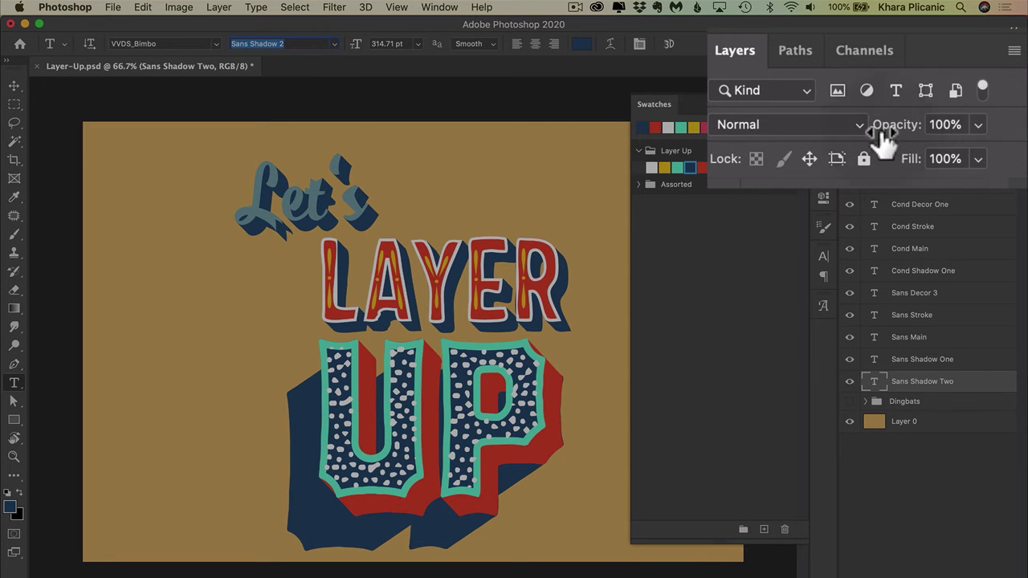
Lower the Sans Shadow Two layer's opacity to 20%
{"action": "left_click", "coordinate": [978, 127]}
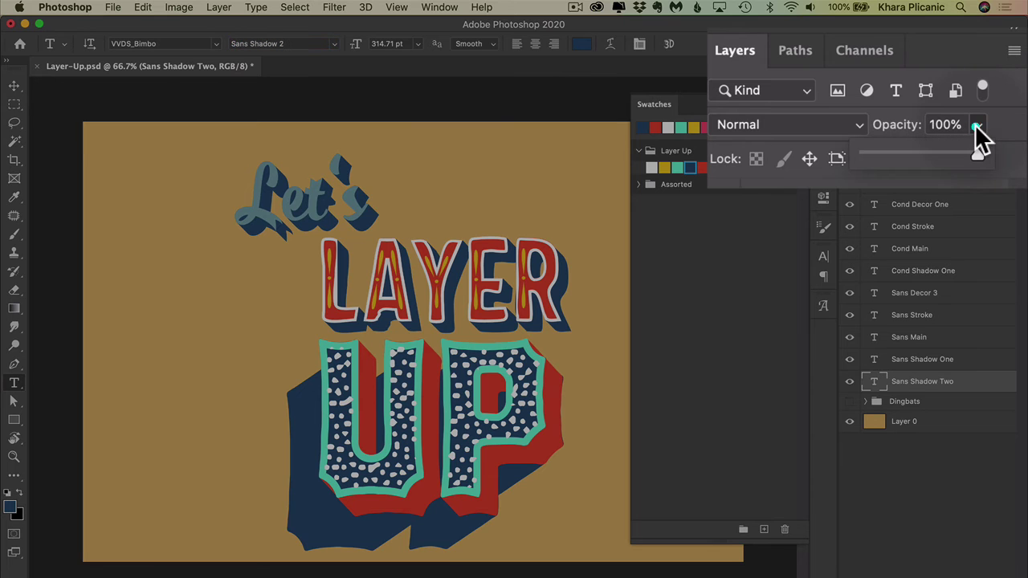
{"action": "left_click_drag", "start_coordinate": [975, 151], "coordinate": [941, 139]}
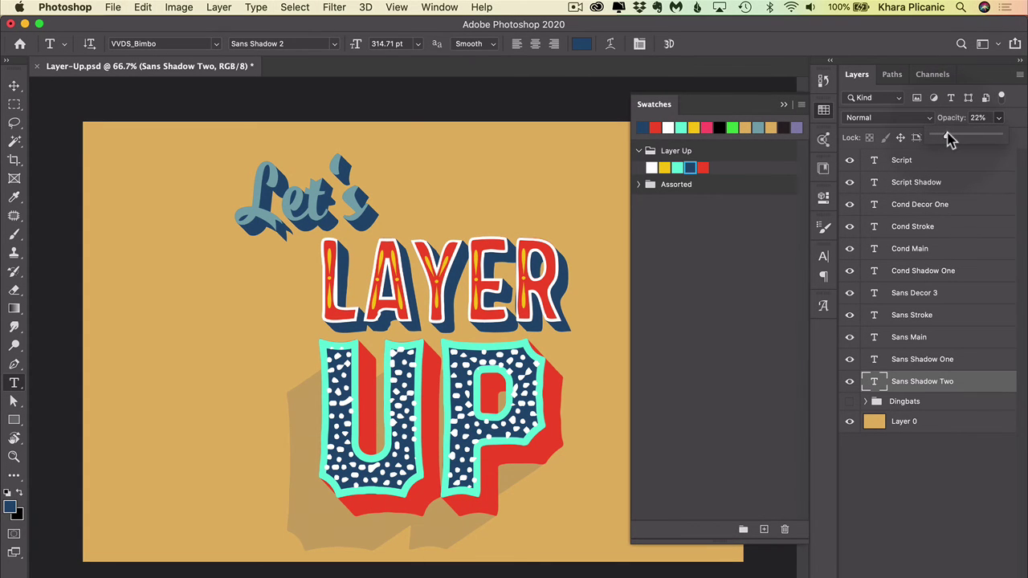
{"action": "left_click_drag", "start_coordinate": [948, 139], "coordinate": [947, 139]}
Make the Dingbats group visible and collapse the swatches to uncover the whole artwork
{"action": "left_click", "coordinate": [850, 401]}
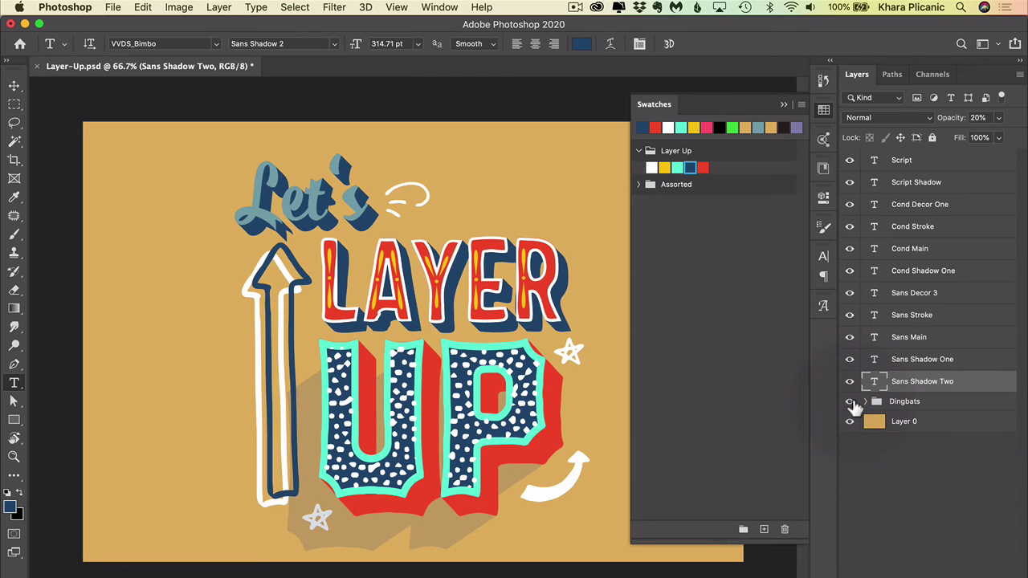
{"action": "left_click", "coordinate": [785, 106]}
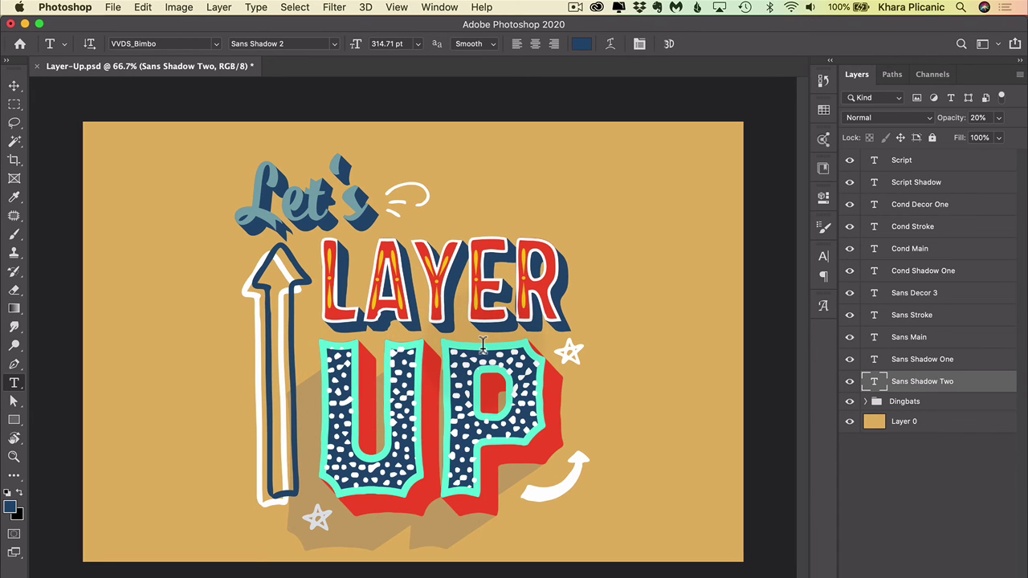
{"action": "left_click", "coordinate": [599, 273]}
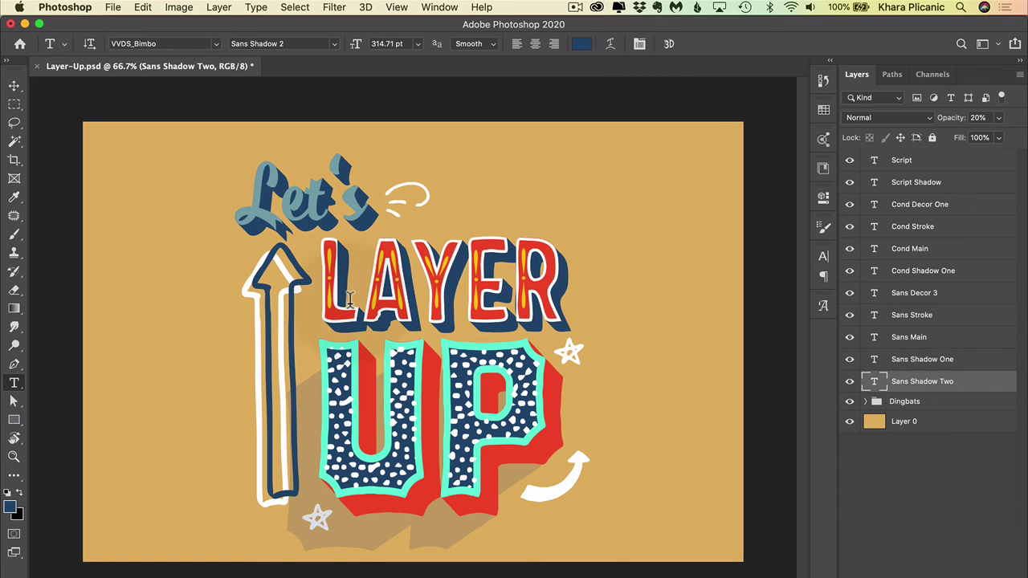
{"action": "left_click_drag", "start_coordinate": [254, 289], "coordinate": [244, 294]}
{"action": "left_click_drag", "start_coordinate": [609, 434], "coordinate": [743, 231]}
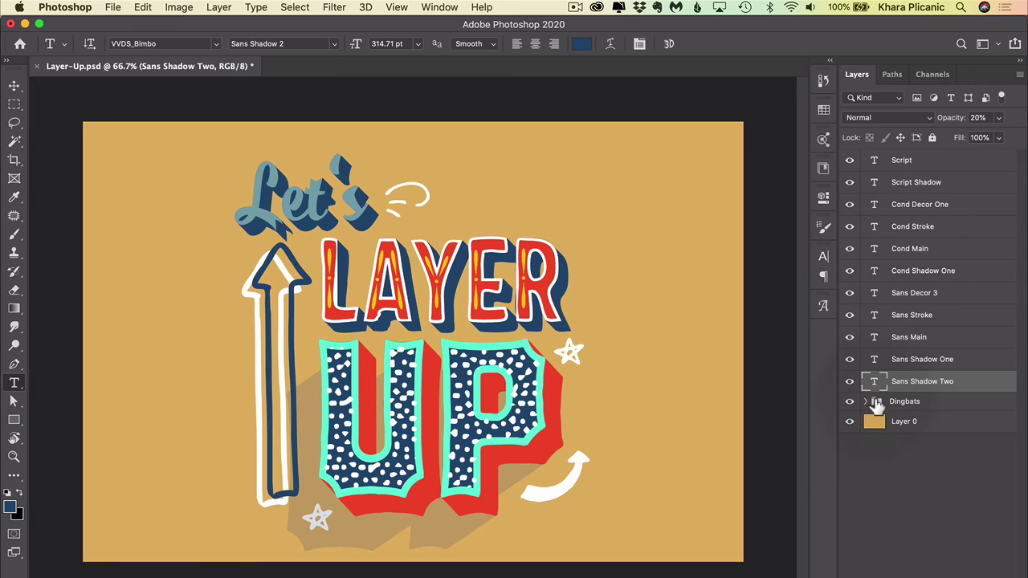
Expand the Dingbats group, select its 6 text layer and browse the Decor Four glyphs of VVDS_Bimbo
{"action": "left_click", "coordinate": [865, 402]}
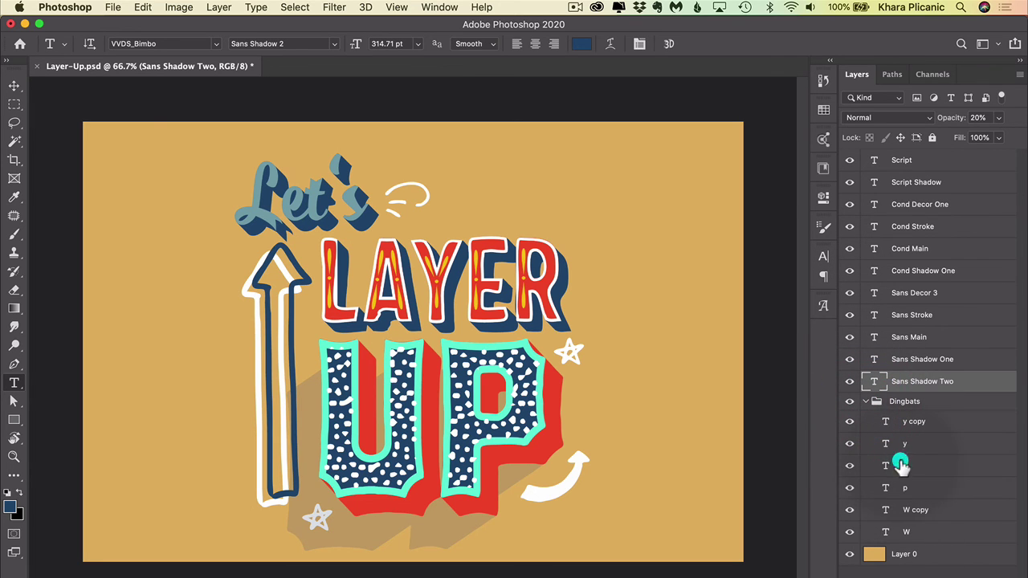
{"action": "left_click", "coordinate": [900, 464]}
{"action": "left_click", "coordinate": [824, 305]}
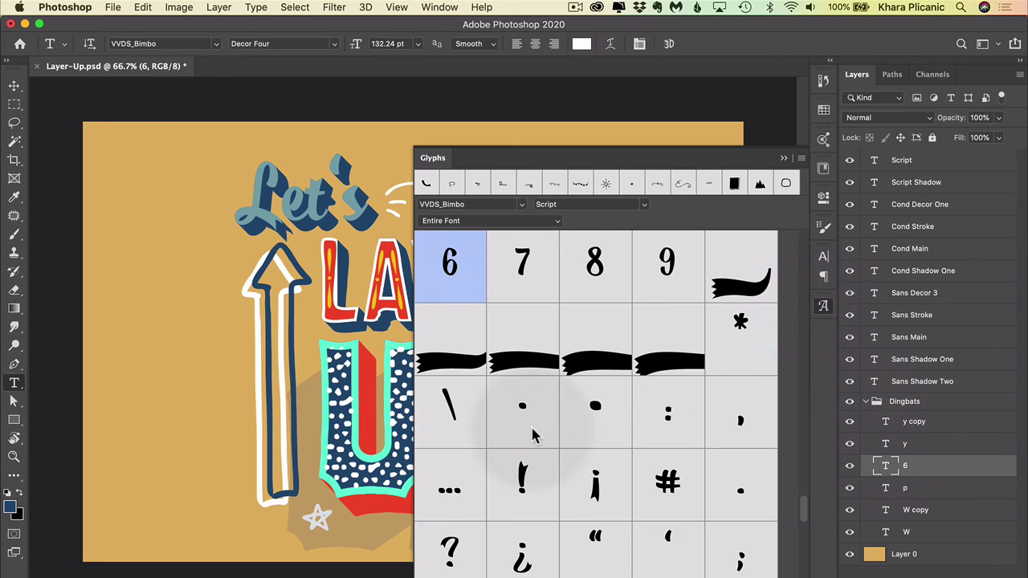
{"action": "scroll", "coordinate": [534, 435], "scroll_direction": "down", "scroll_amount": 5}
{"action": "left_click", "coordinate": [645, 207]}
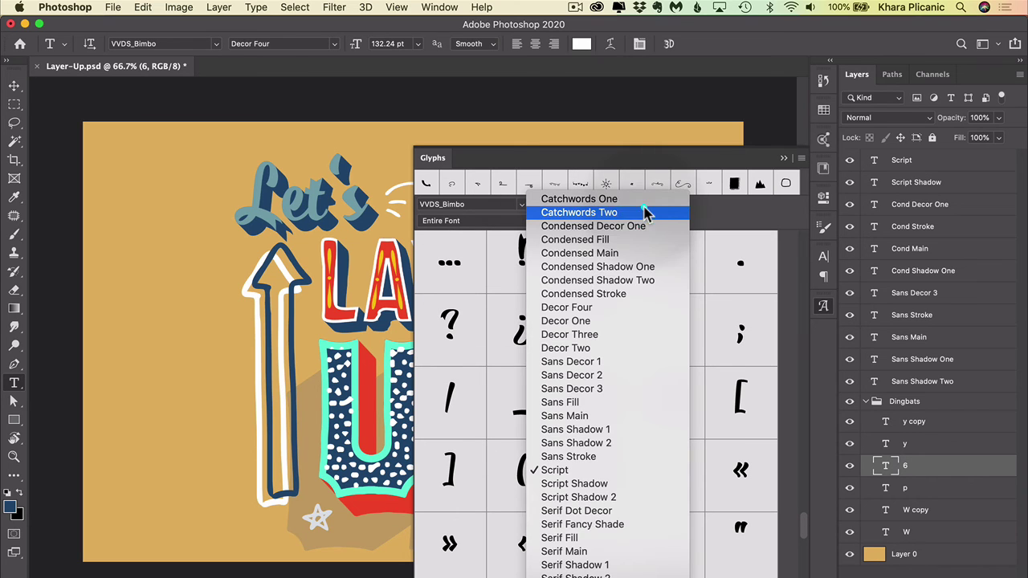
{"action": "left_click", "coordinate": [608, 308]}
{"action": "scroll", "coordinate": [575, 429], "scroll_direction": "down", "scroll_amount": 10}
{"action": "scroll", "coordinate": [575, 429], "scroll_direction": "up", "scroll_amount": 10}
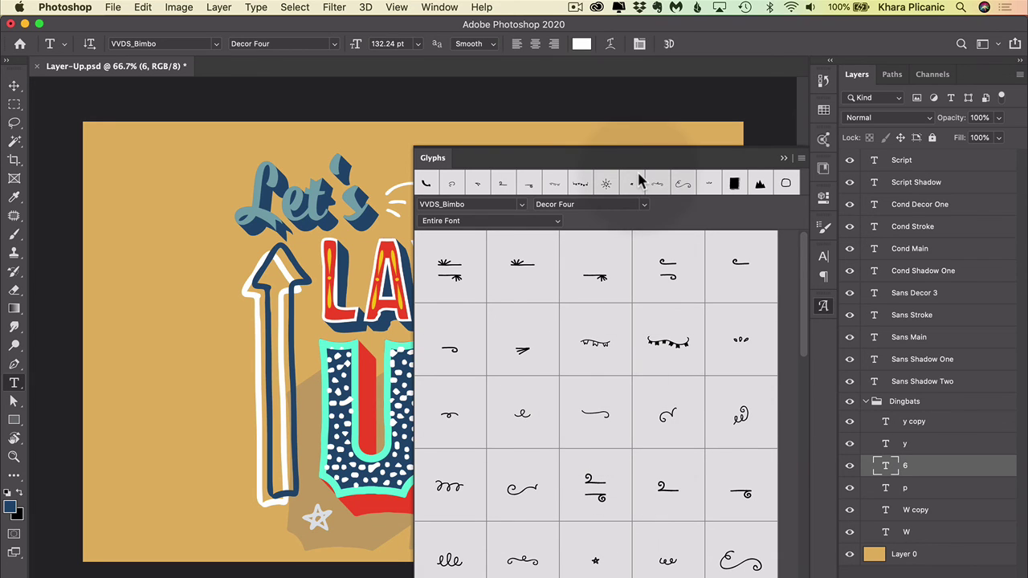
Review the available VVDS_Bimbo decor styles and look through the rest of the Decor Four glyph set
{"action": "left_click", "coordinate": [440, 7]}
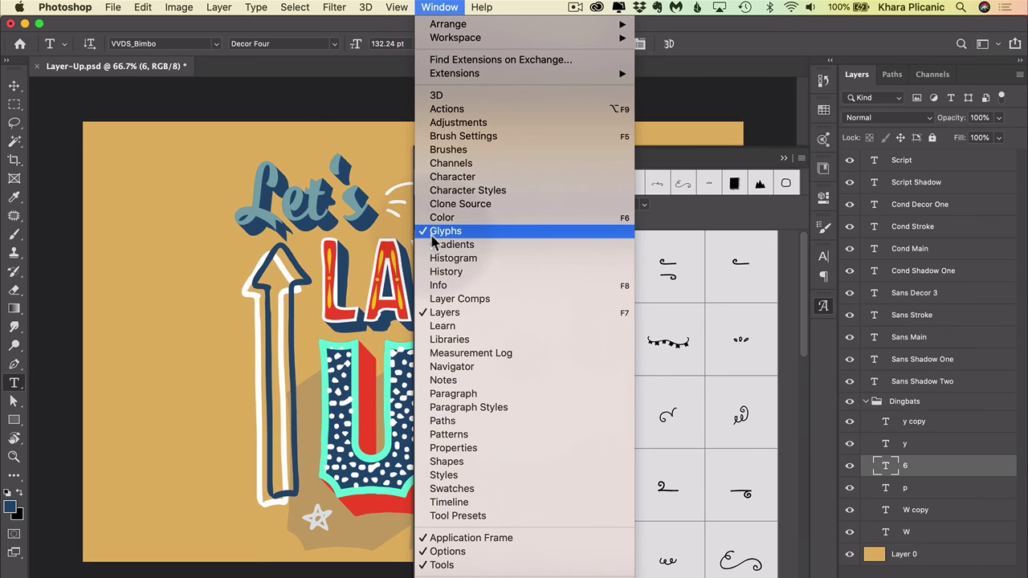
{"action": "left_click", "coordinate": [700, 156]}
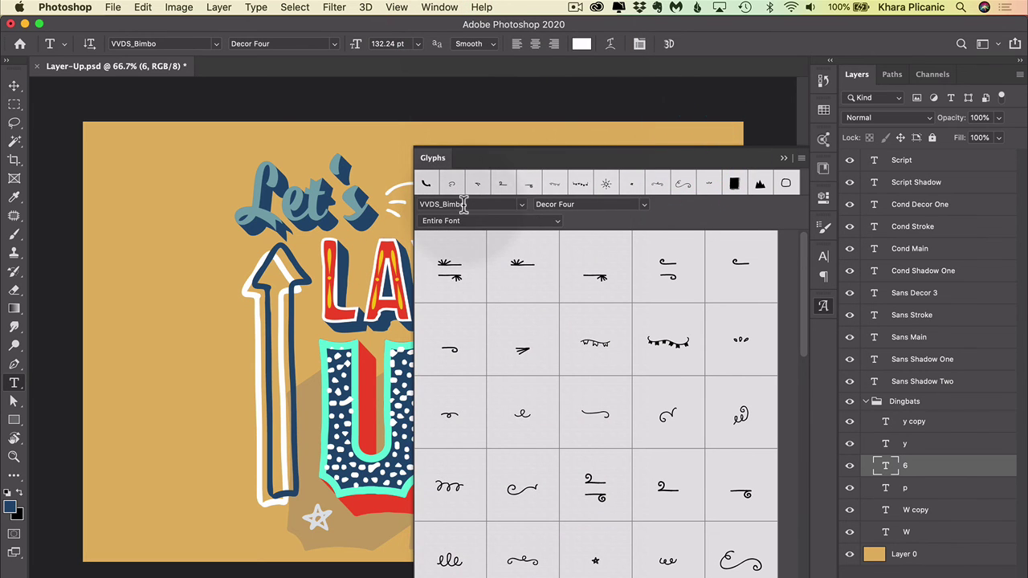
{"action": "left_click", "coordinate": [464, 204]}
{"action": "left_click", "coordinate": [643, 204]}
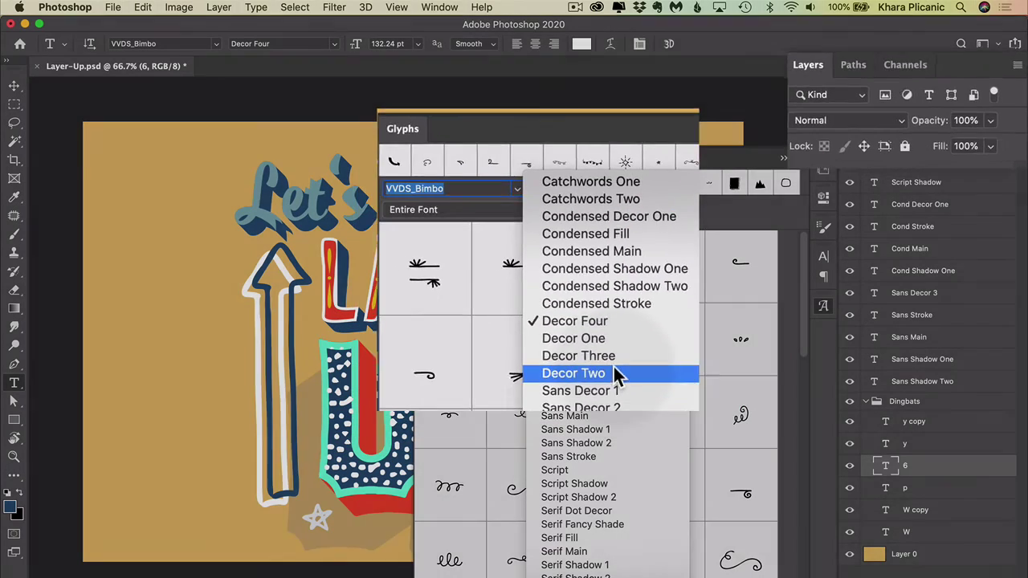
{"action": "left_click", "coordinate": [730, 209]}
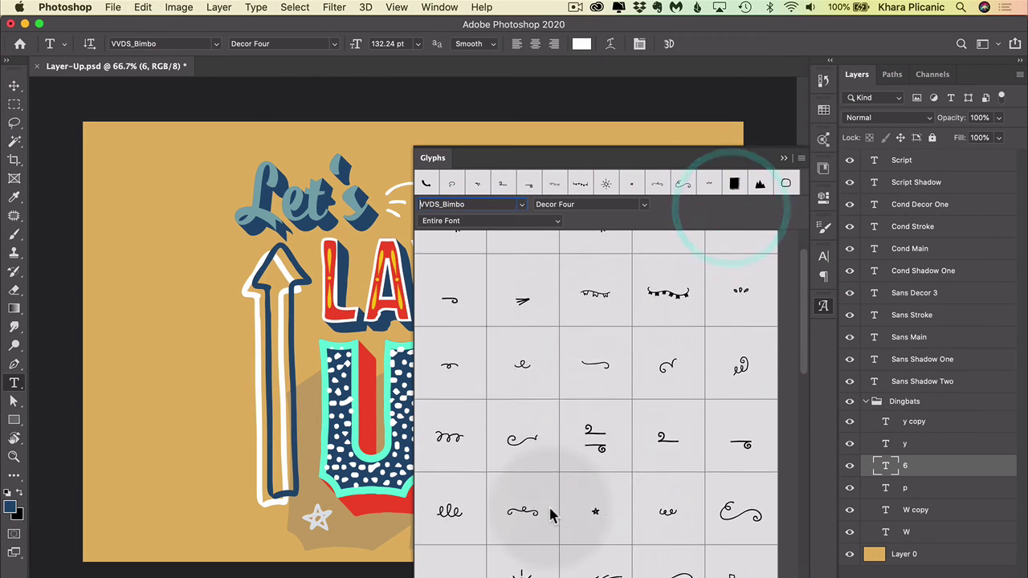
{"action": "scroll", "coordinate": [550, 514], "scroll_direction": "down", "scroll_amount": 10}
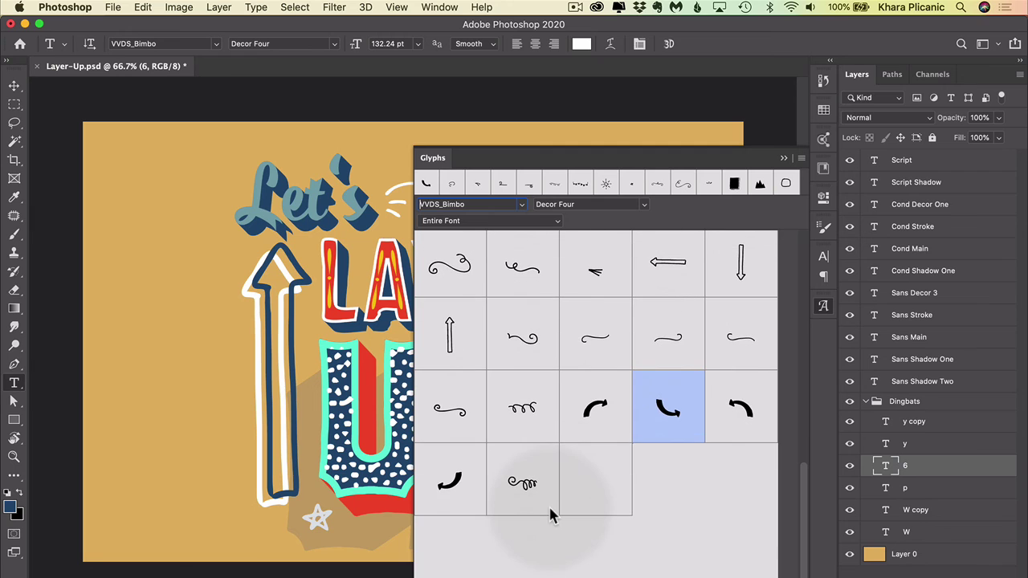
Switch the 6 layer's glyph style to Decor One and look through its banner, frame and object glyphs
{"action": "left_click", "coordinate": [647, 203]}
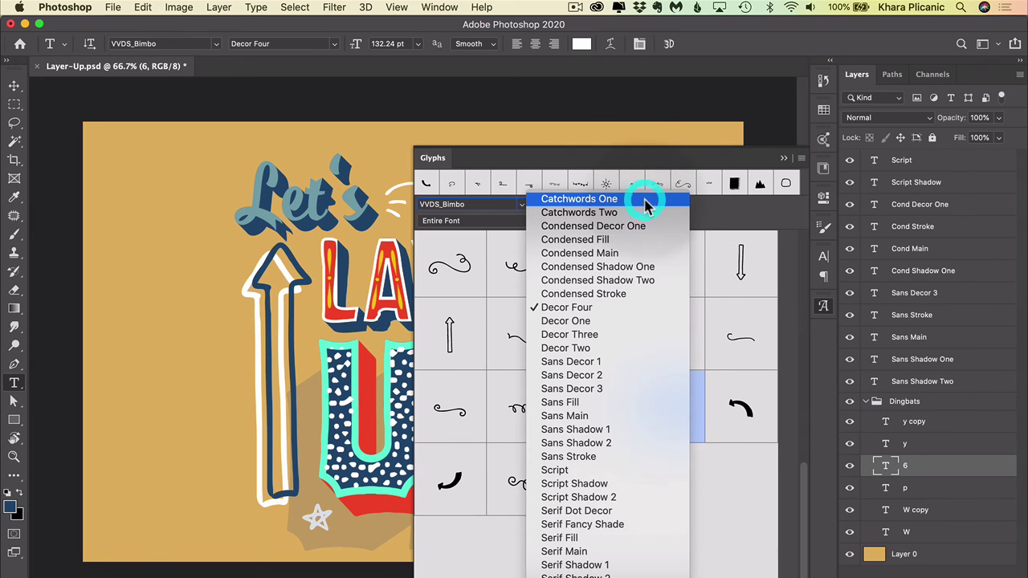
{"action": "left_click", "coordinate": [615, 322]}
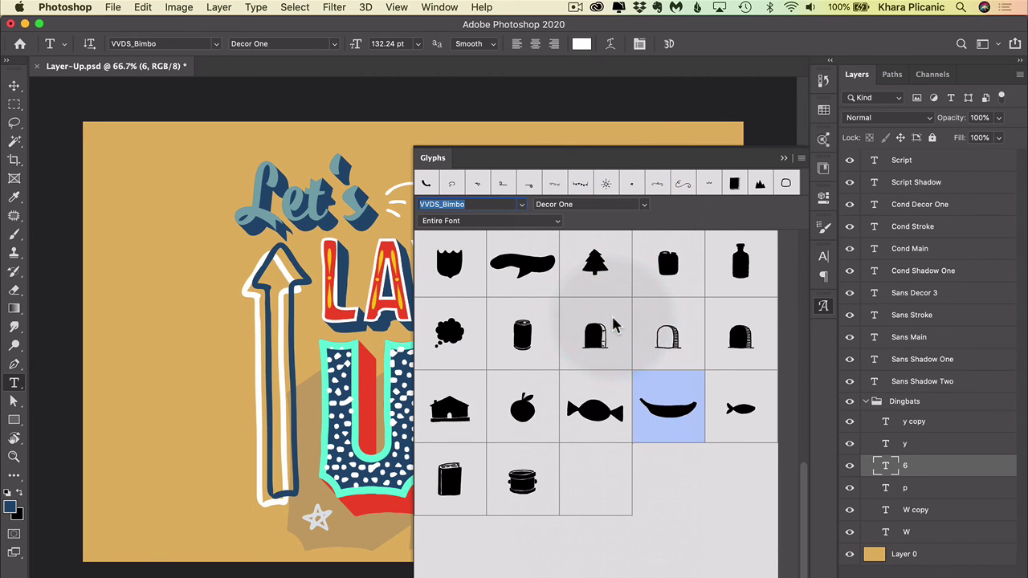
{"action": "scroll", "coordinate": [613, 325], "scroll_direction": "up", "scroll_amount": 3}
{"action": "scroll", "coordinate": [613, 325], "scroll_direction": "up", "scroll_amount": 10}
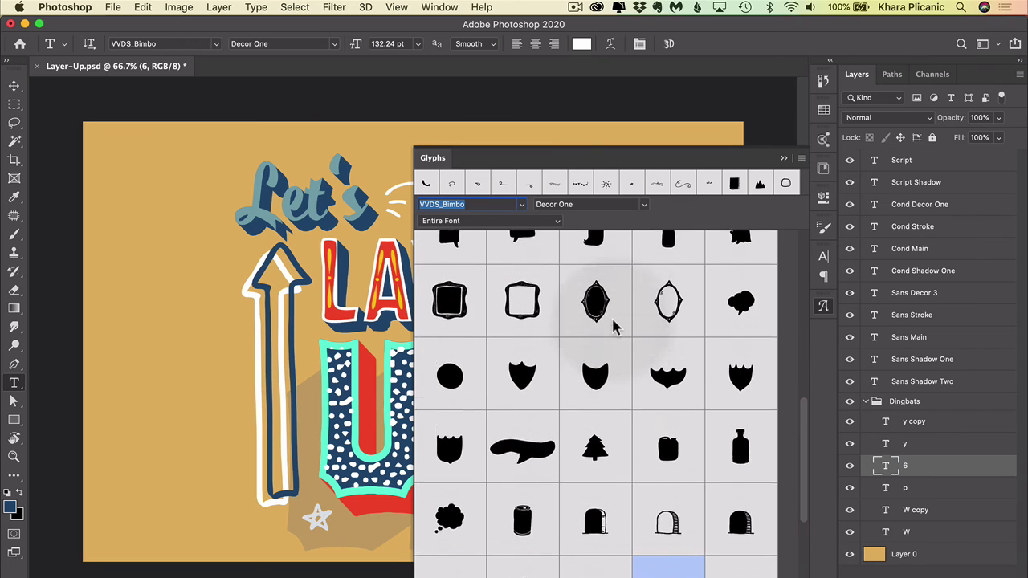
{"action": "scroll", "coordinate": [613, 325], "scroll_direction": "up", "scroll_amount": 3}
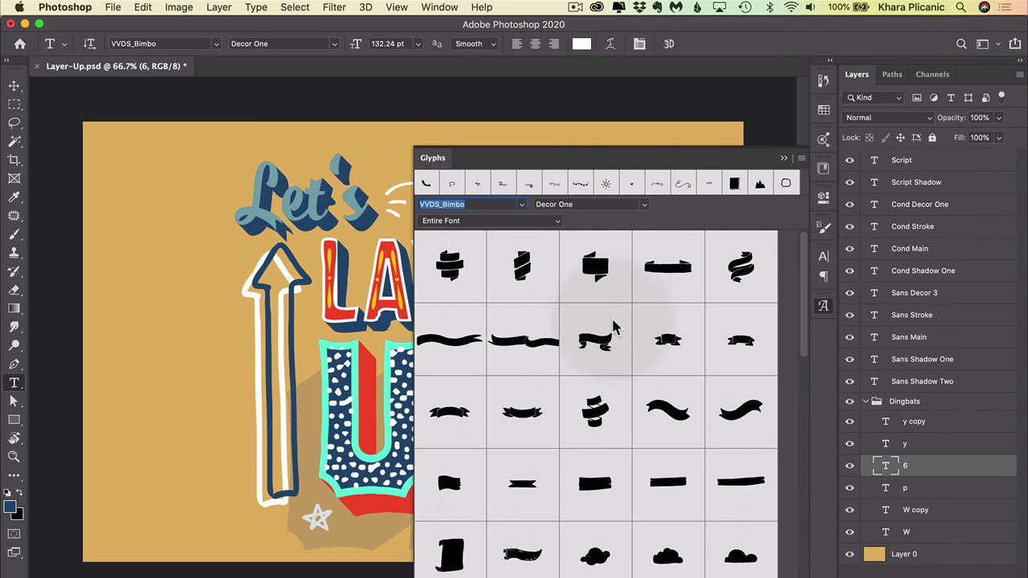
Switch the 6 layer's glyph style to Decor Three and look through its glyphs
{"action": "left_click", "coordinate": [648, 204]}
{"action": "left_click", "coordinate": [604, 334]}
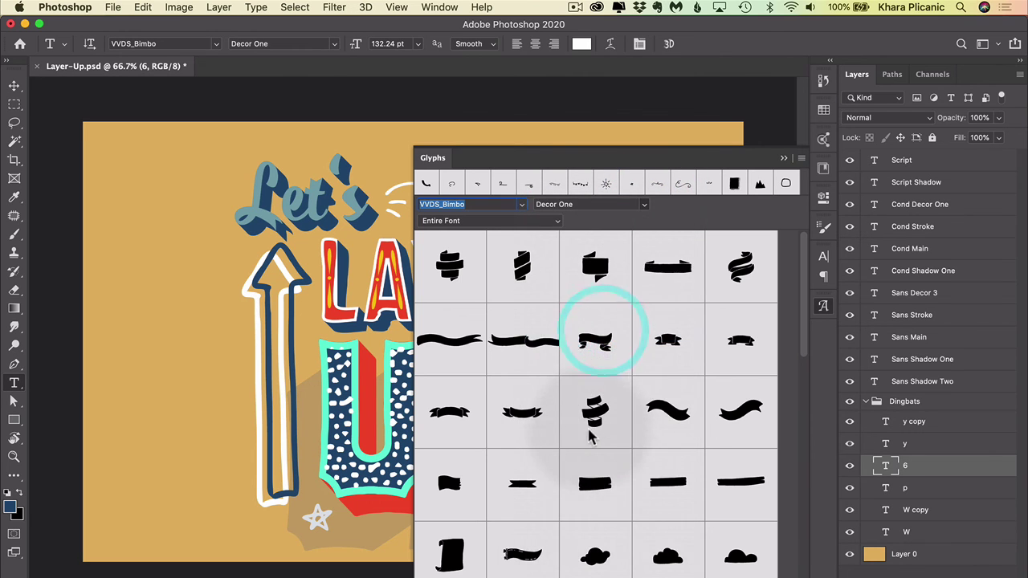
{"action": "scroll", "coordinate": [592, 460], "scroll_direction": "down", "scroll_amount": 10}
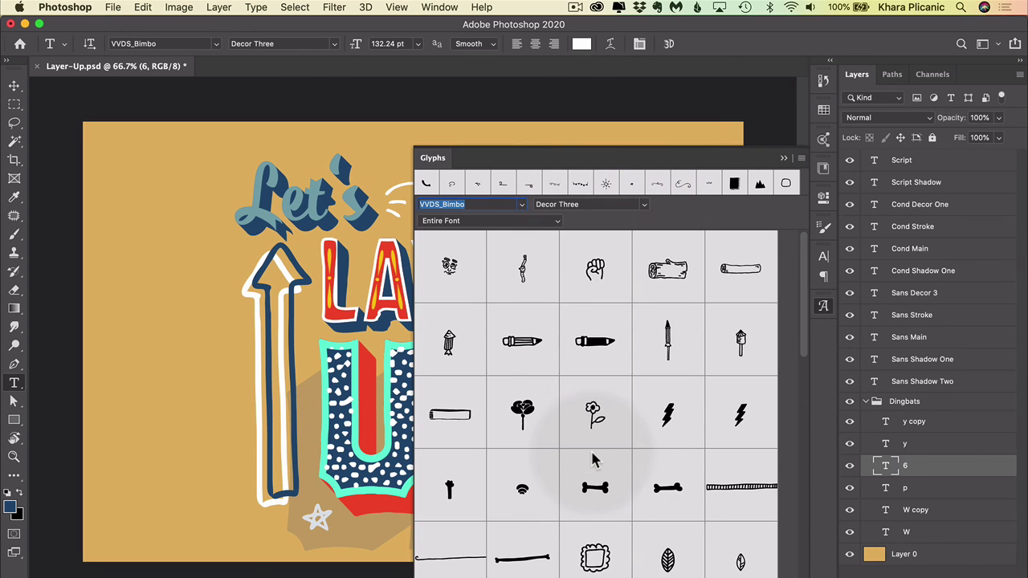
{"action": "left_click", "coordinate": [628, 204]}
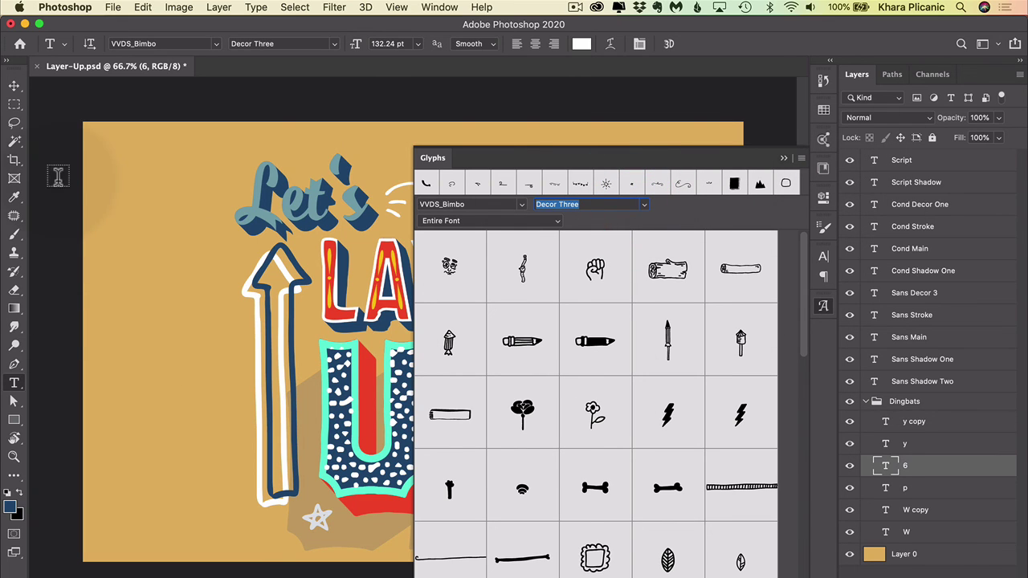
Insert the double music note glyph from Decor Three as a new text layer beside the lettering and reposition it on the artwork
{"action": "left_click", "coordinate": [114, 259]}
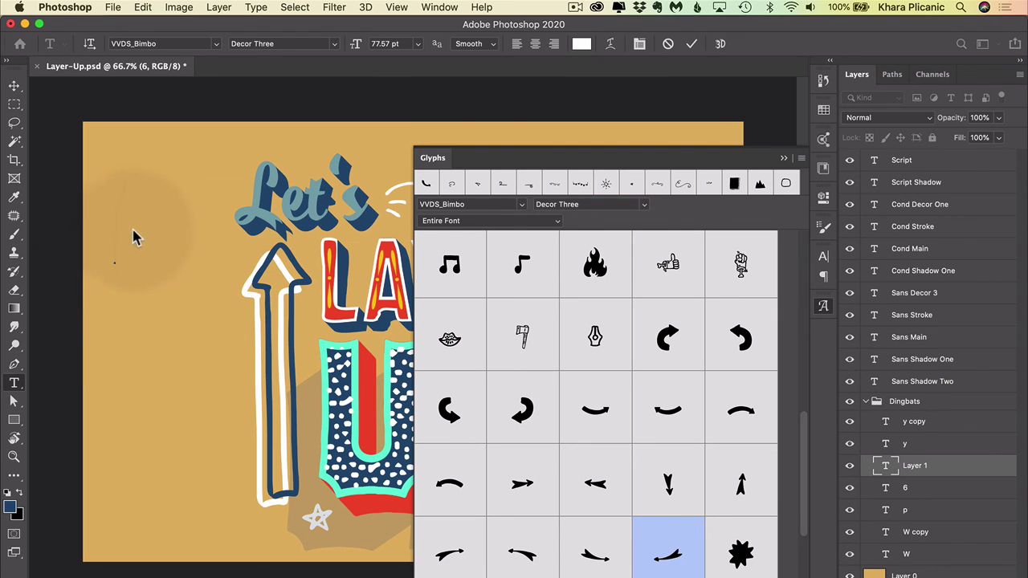
{"action": "double_click", "coordinate": [450, 267]}
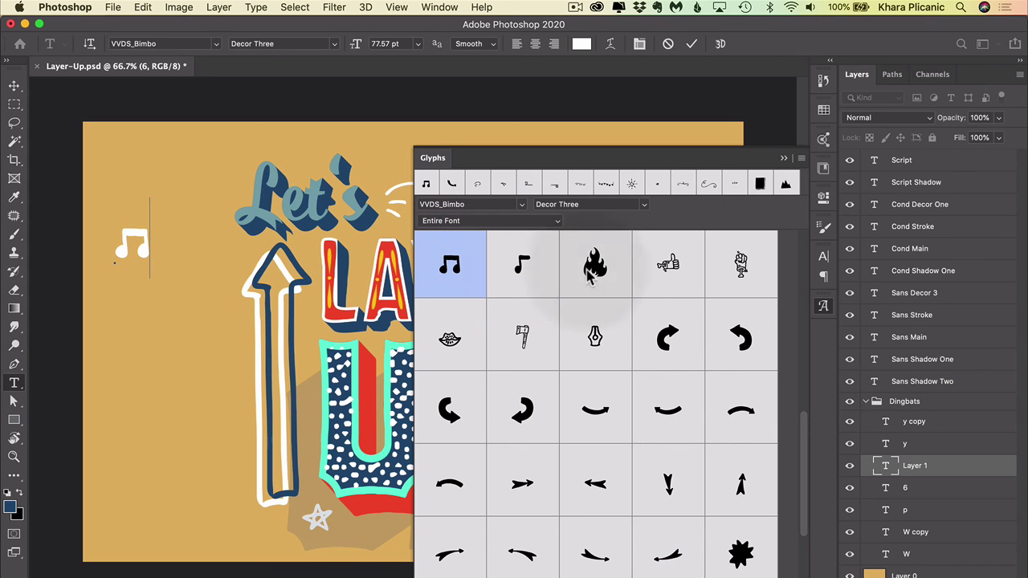
{"action": "left_click_drag", "start_coordinate": [148, 237], "coordinate": [98, 236]}
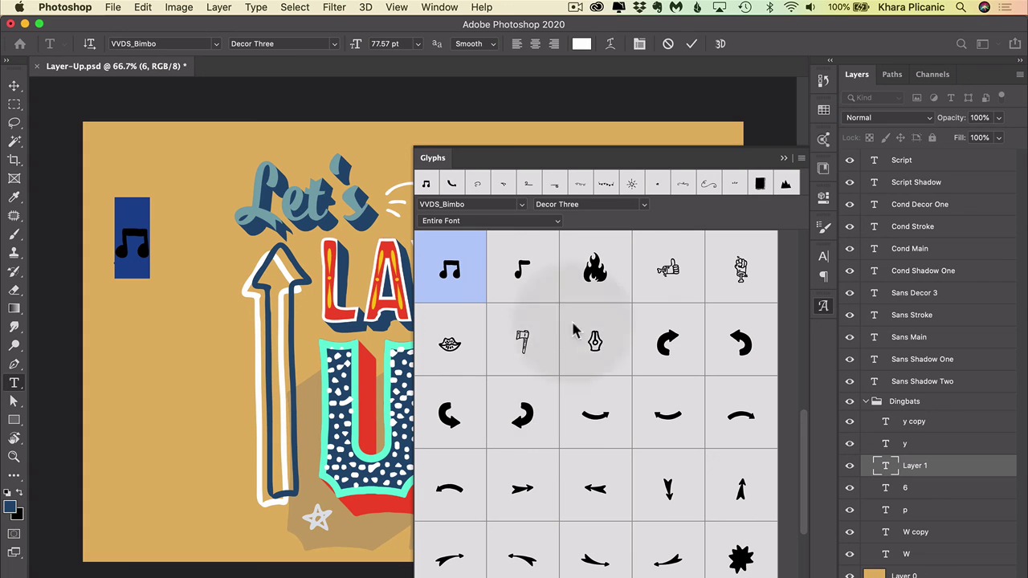
{"action": "left_click", "coordinate": [691, 43]}
{"action": "left_click", "coordinate": [784, 159]}
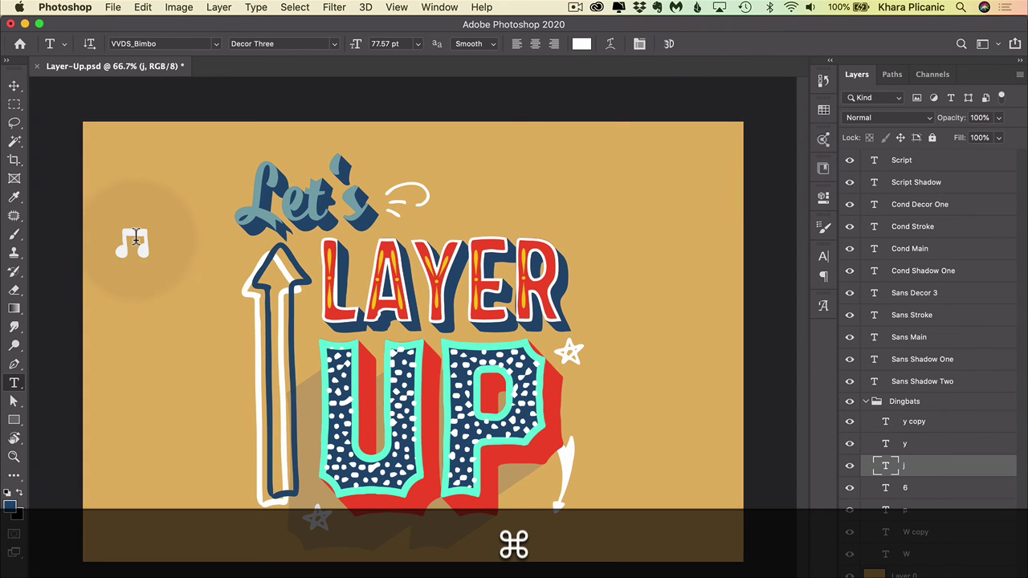
{"action": "key", "text": "super+v"}
{"action": "left_click_drag", "start_coordinate": [143, 245], "coordinate": [522, 455]}
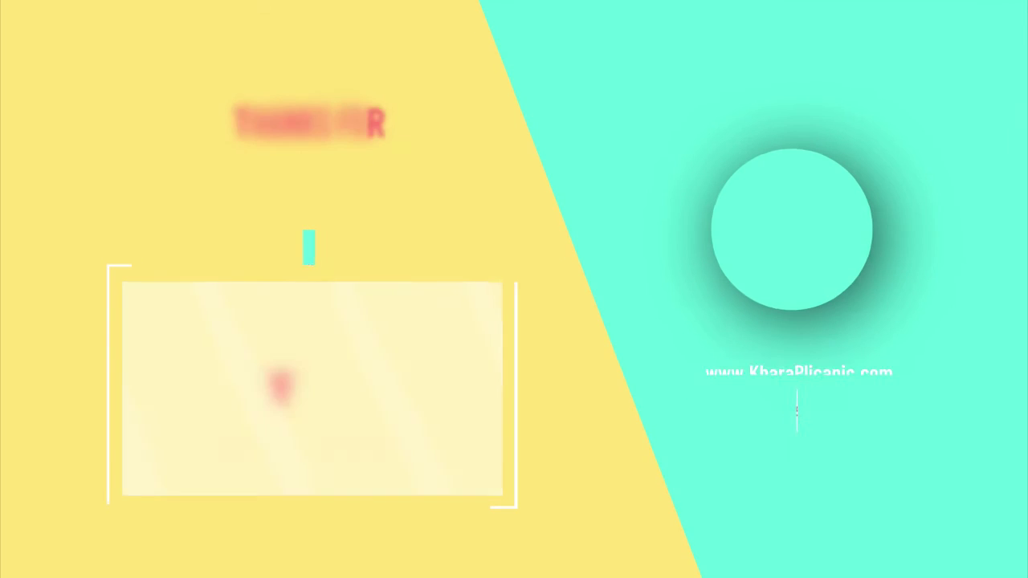